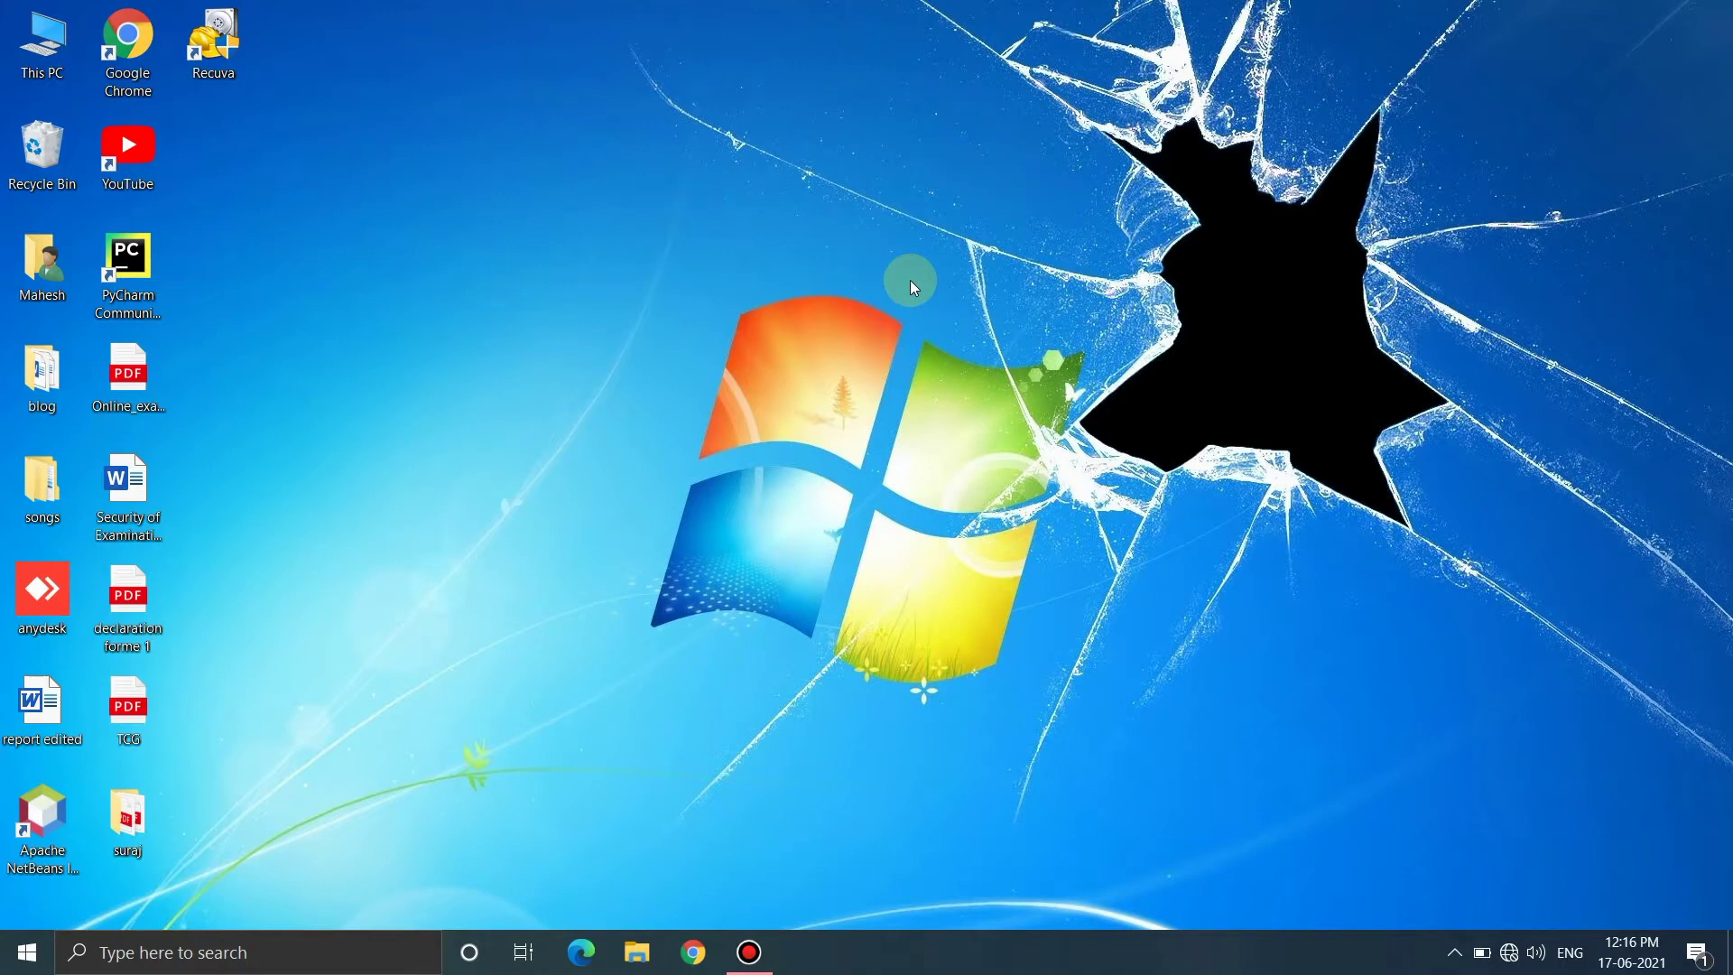
Step: Inspect the properties of the Recuva desktop shortcut, then close them
{"action": "right_click", "coordinate": [231, 54]}
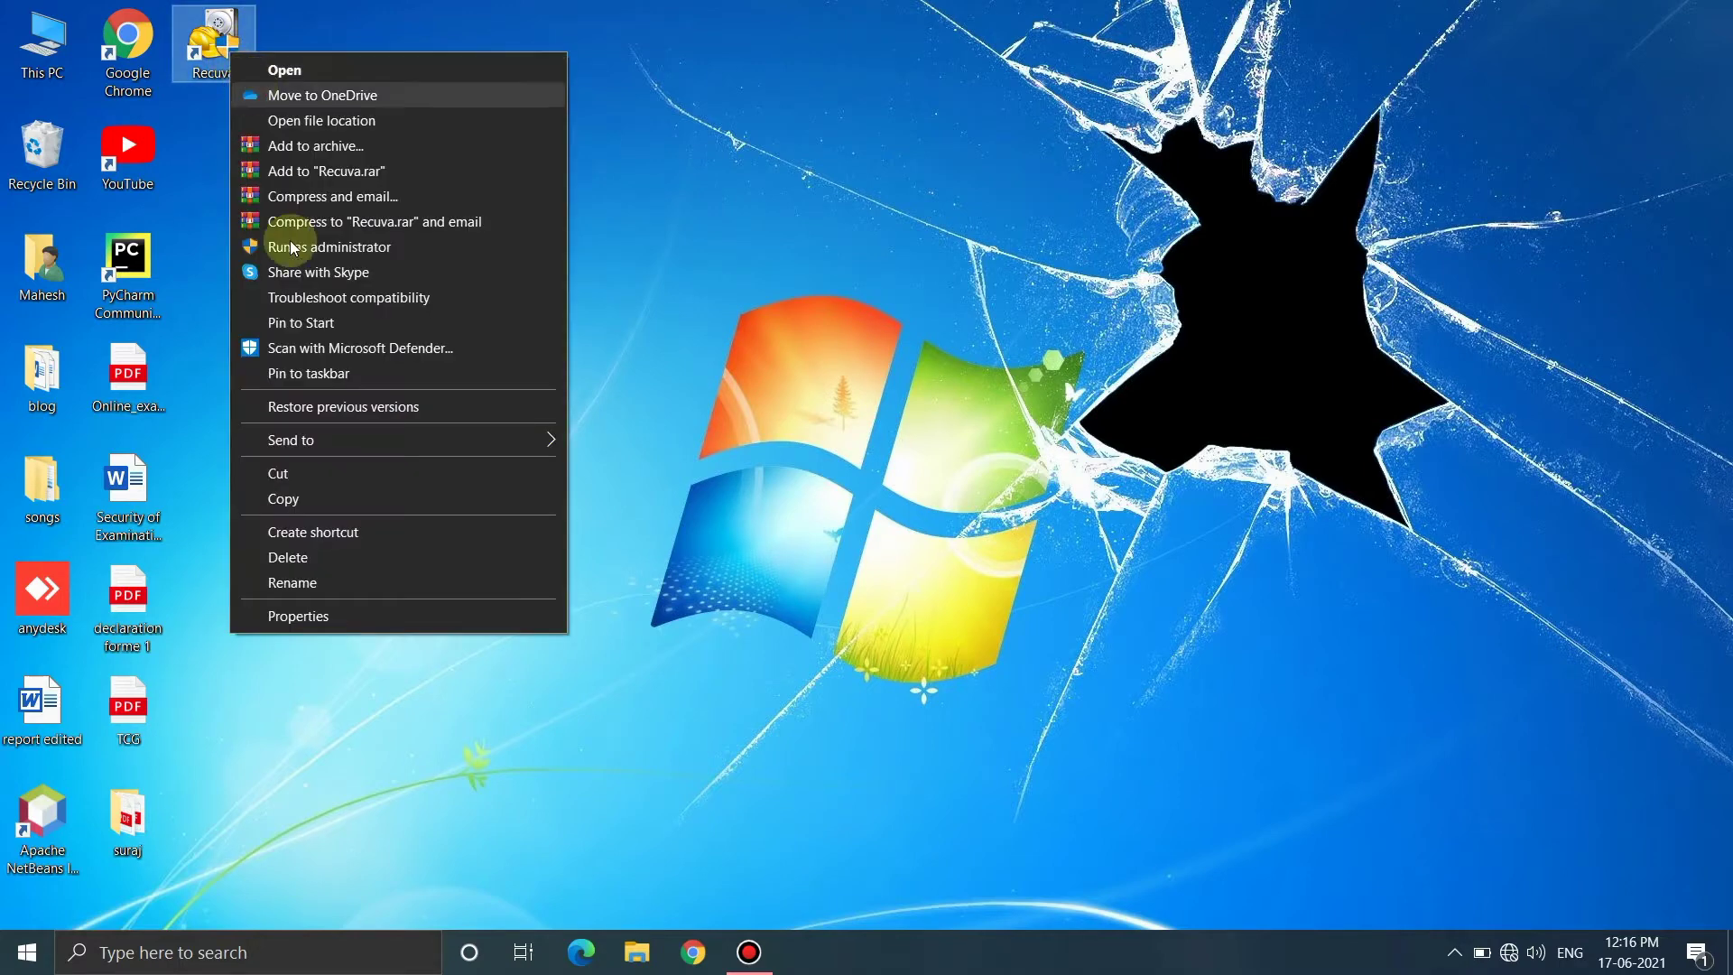
{"action": "left_click", "coordinate": [287, 606]}
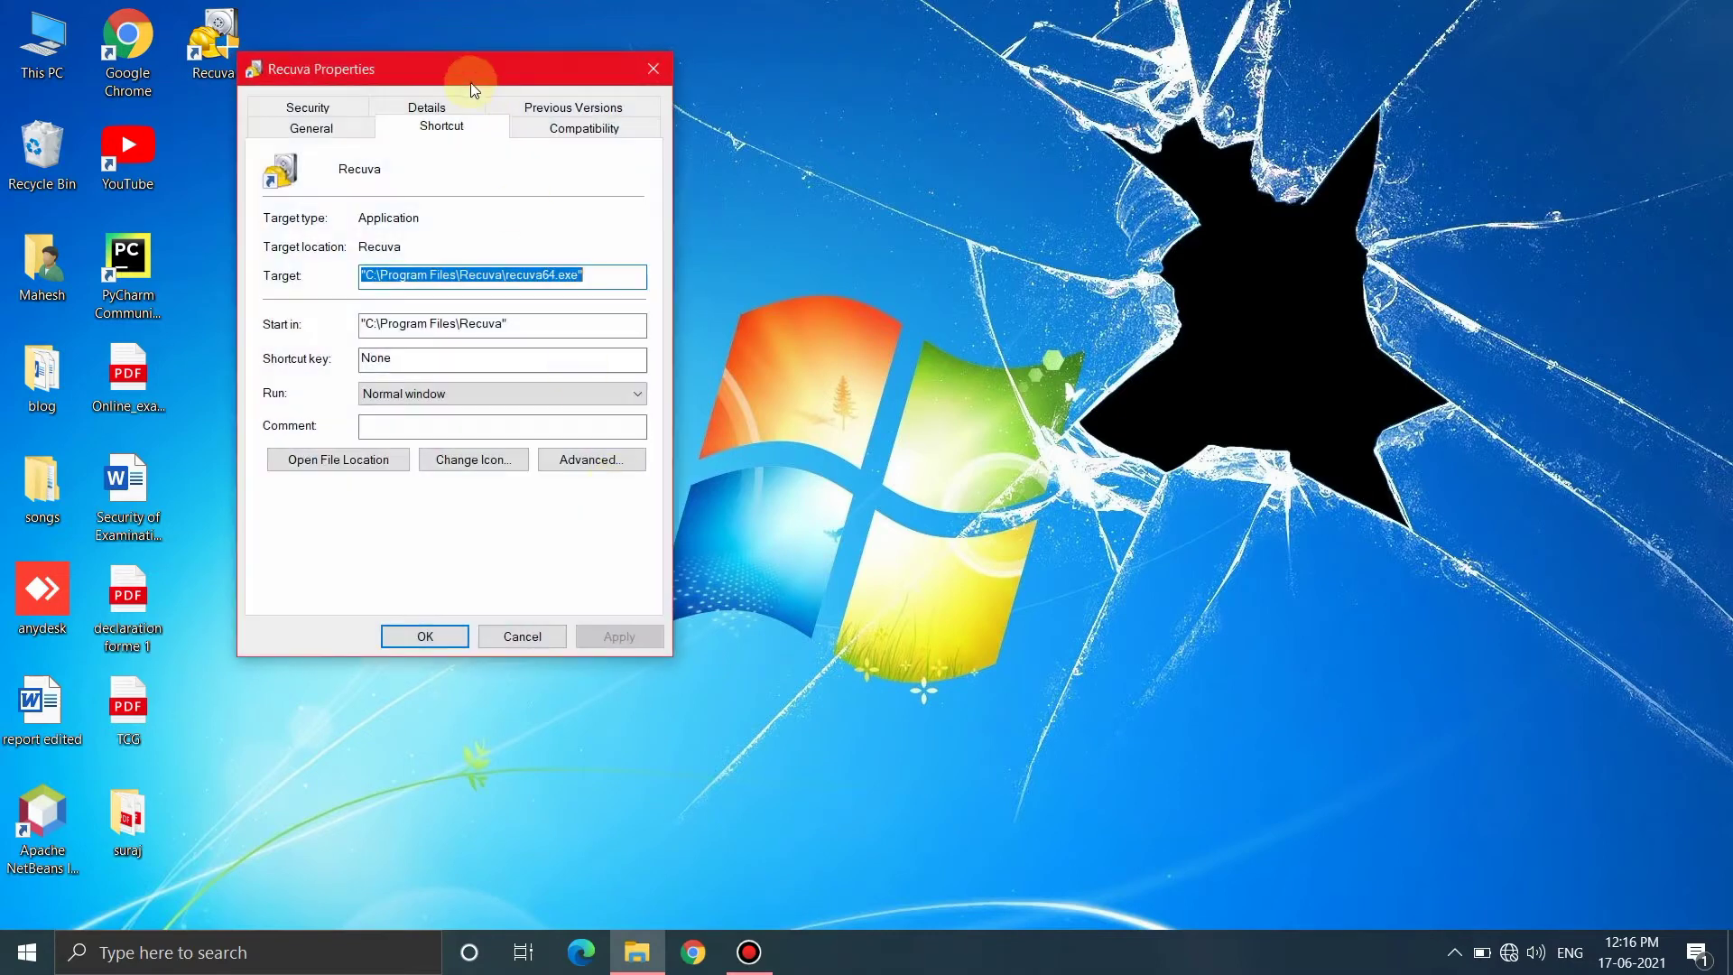
{"action": "left_click", "coordinate": [380, 171]}
{"action": "left_click_drag", "start_coordinate": [380, 171], "coordinate": [318, 180]}
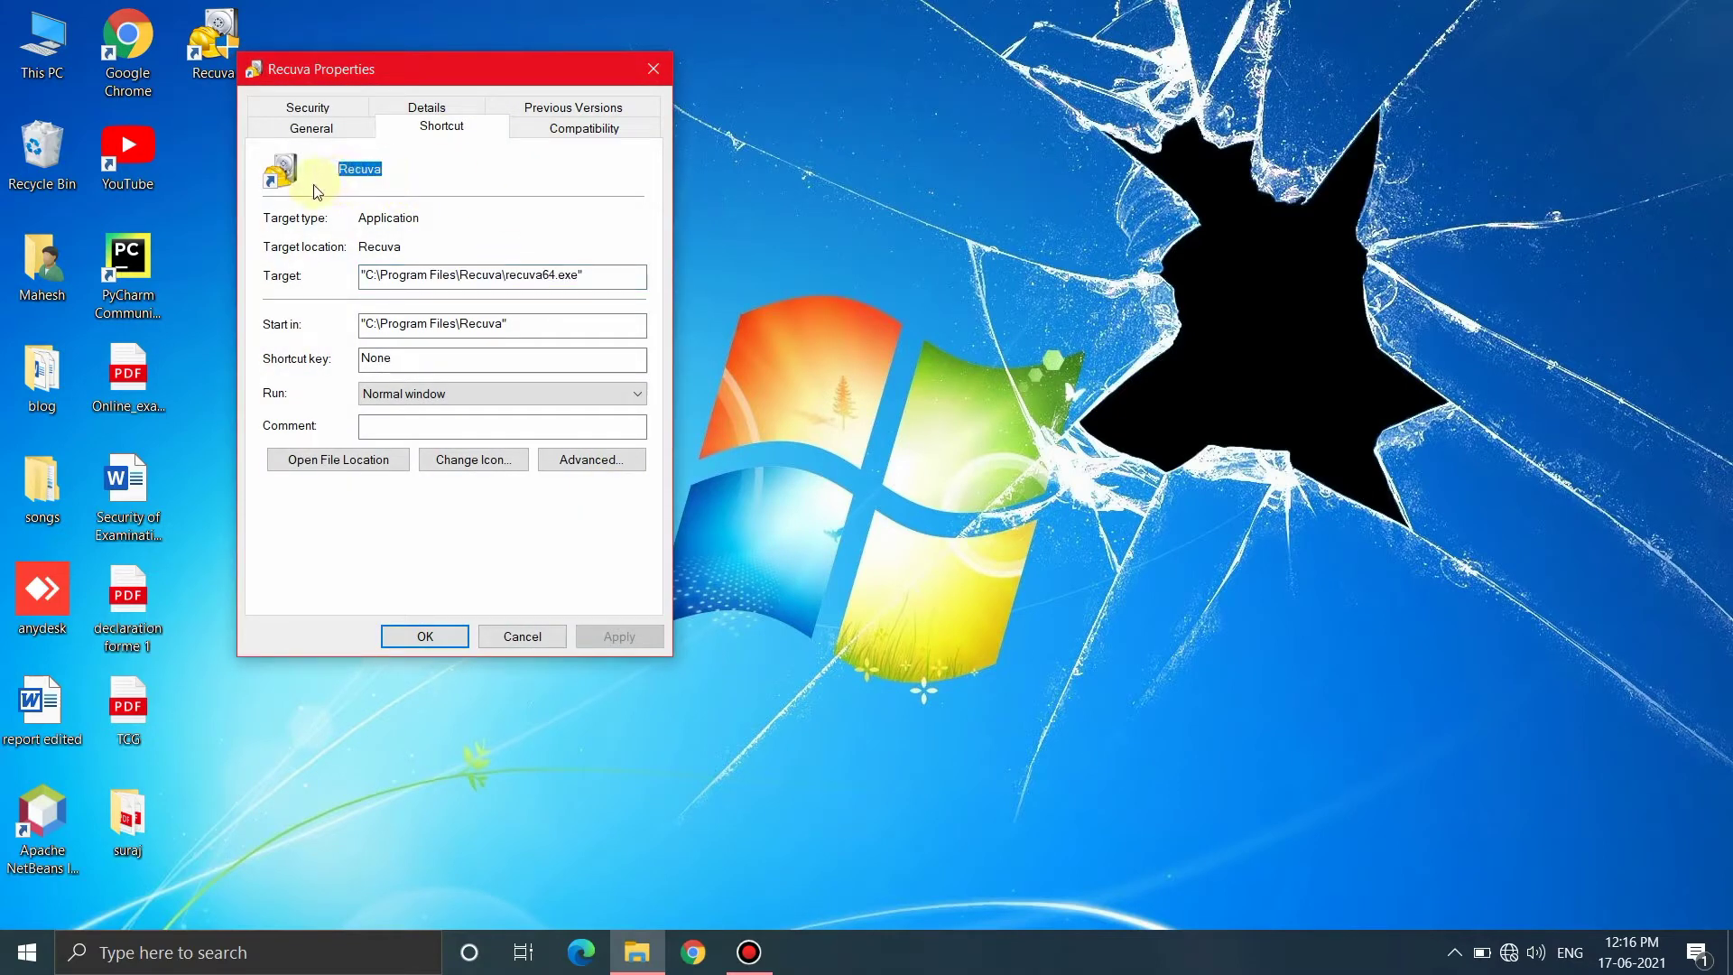
{"action": "left_click", "coordinate": [600, 178]}
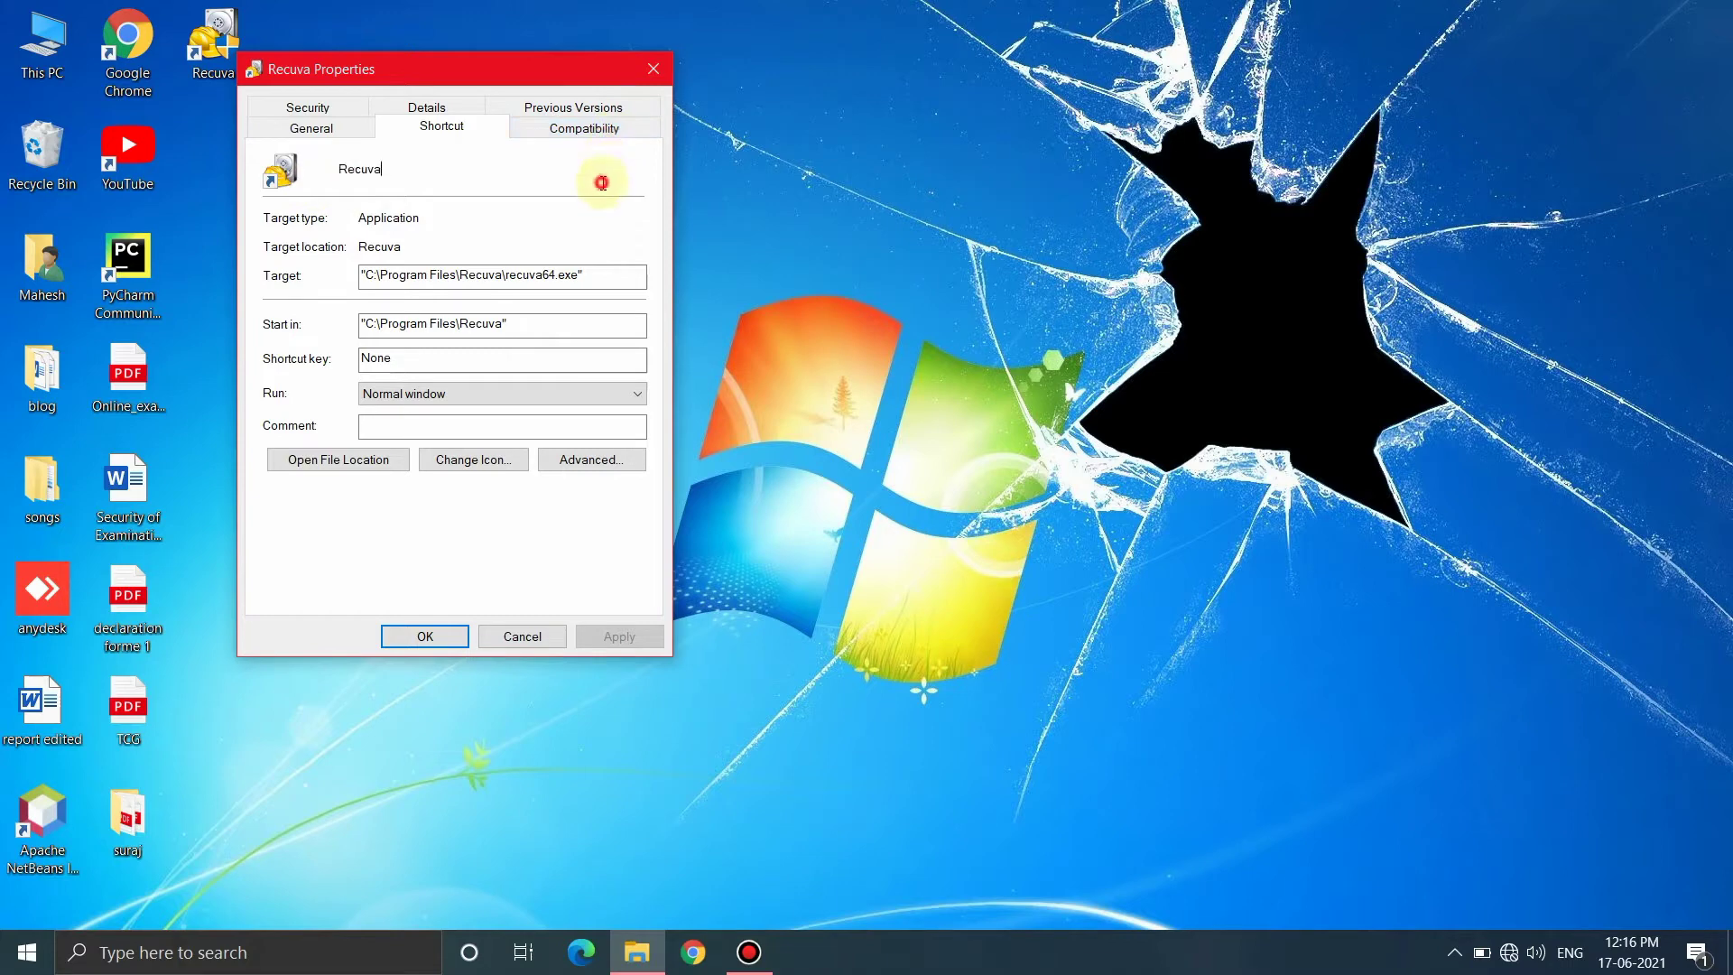
{"action": "left_click", "coordinate": [655, 69]}
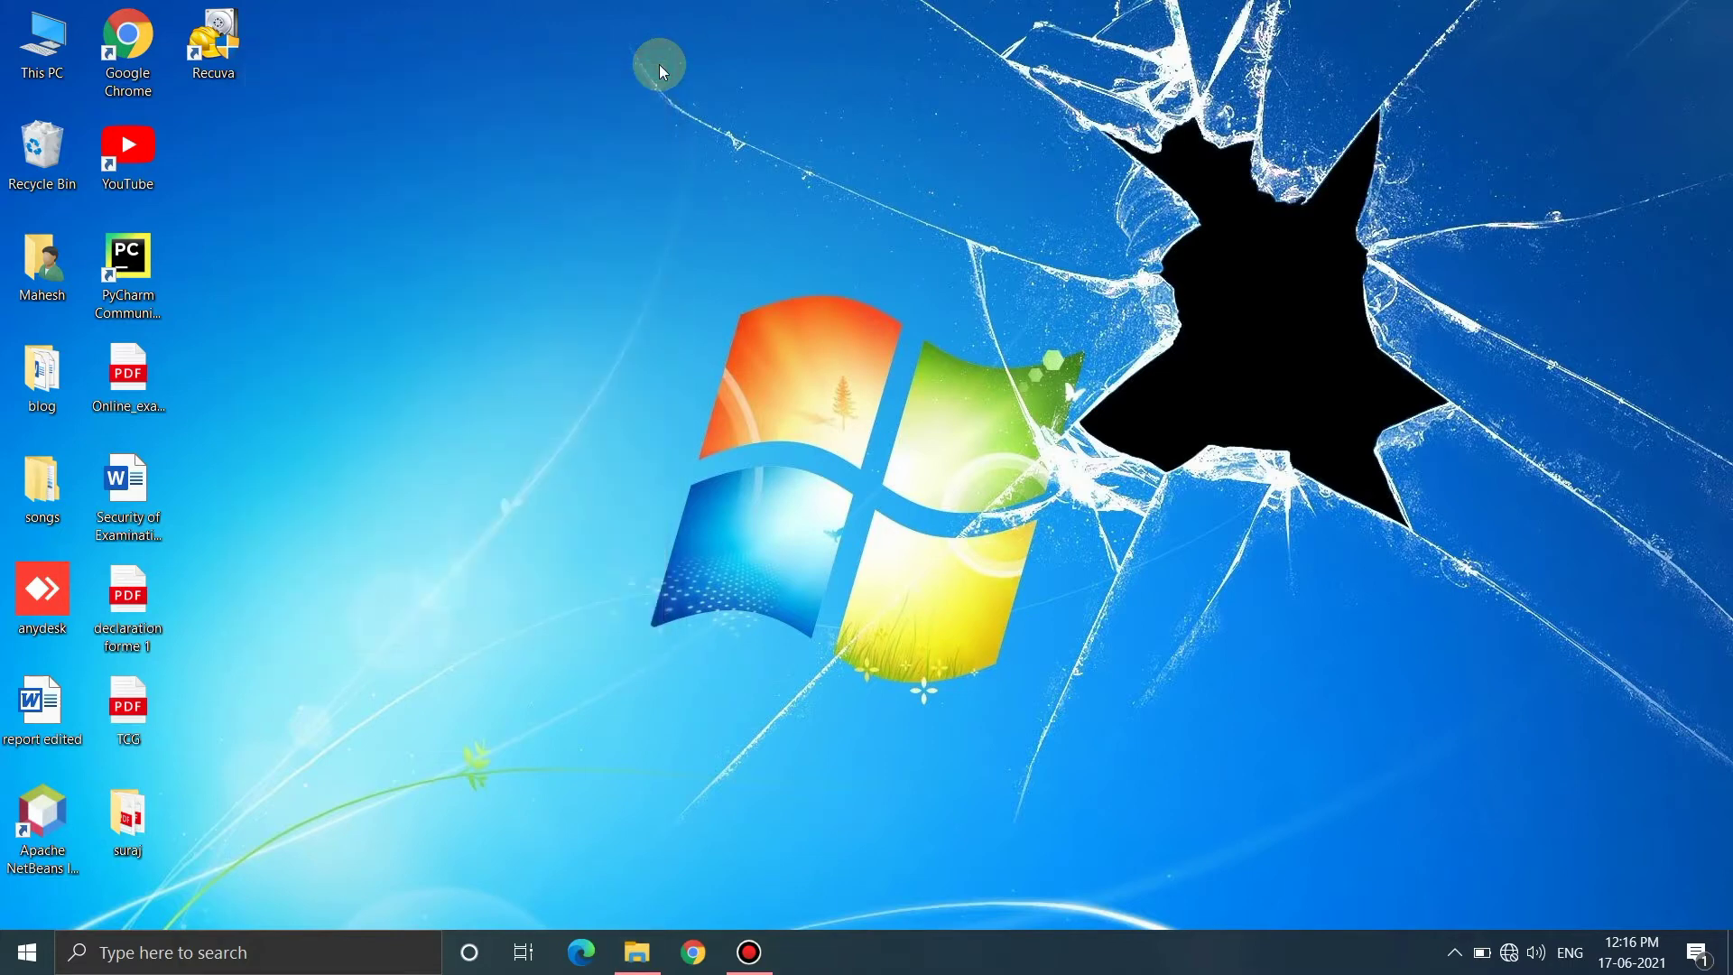
Step: Permanently delete the venice-city-boats and ws_Windows_7_Broken pictures from the NINJA (F:) drive and close the file window
{"action": "double_click", "coordinate": [32, 69]}
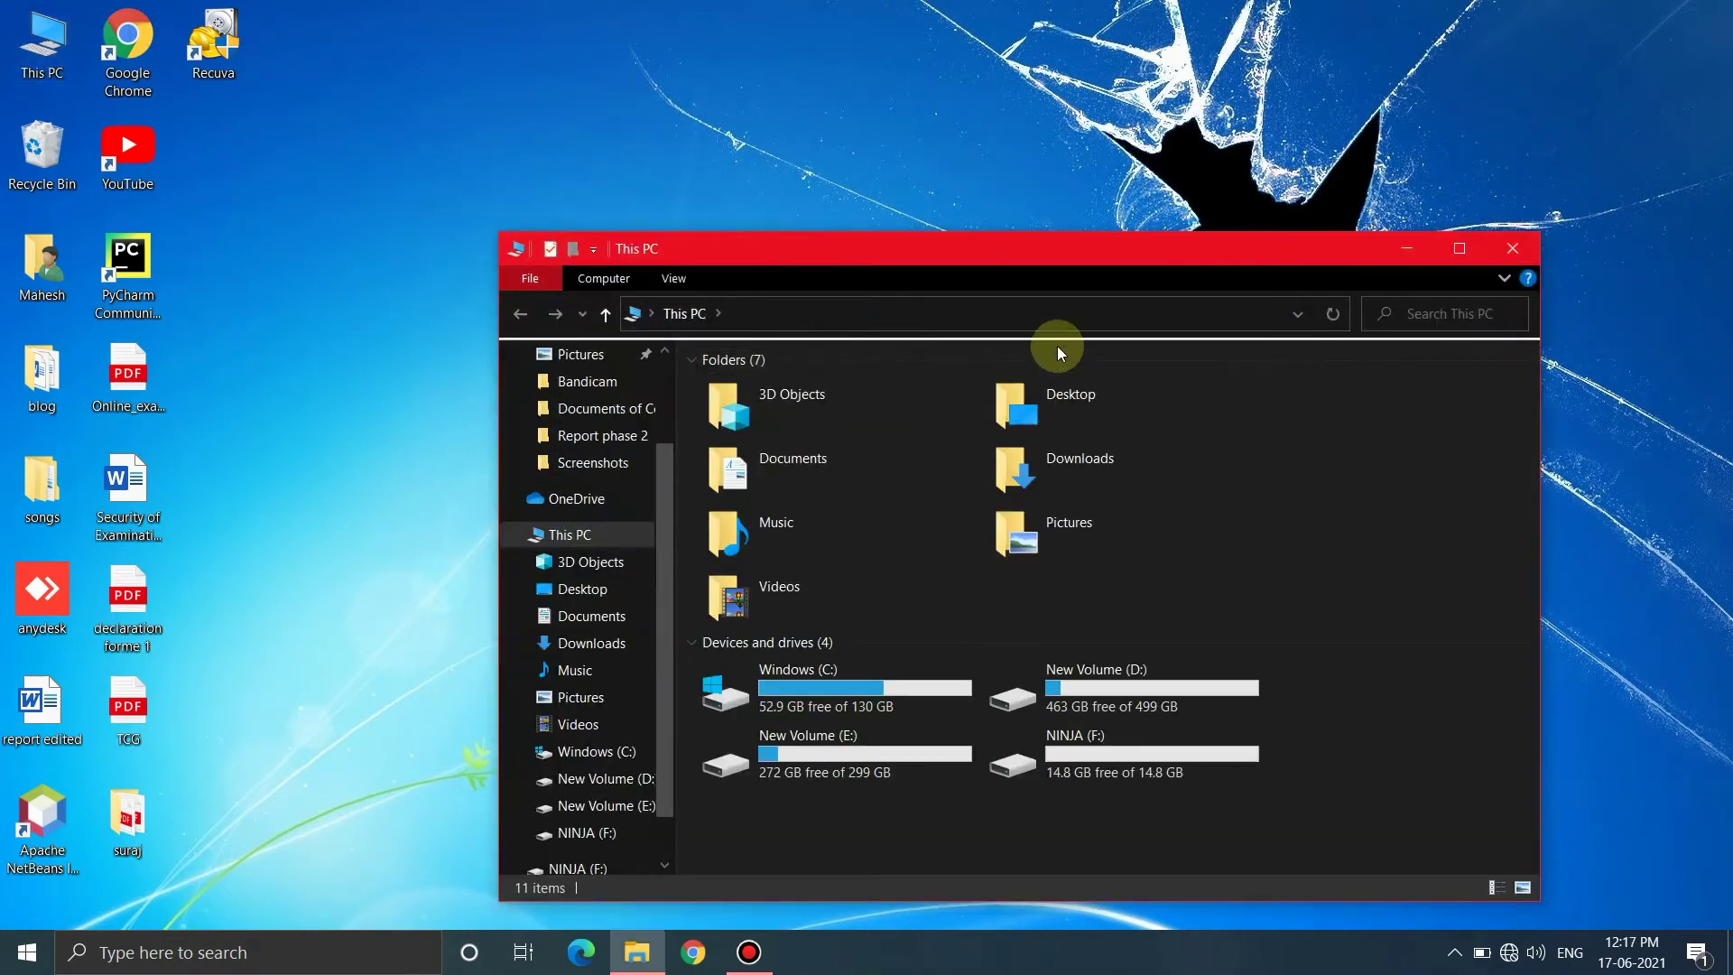
{"action": "double_click", "coordinate": [1054, 253]}
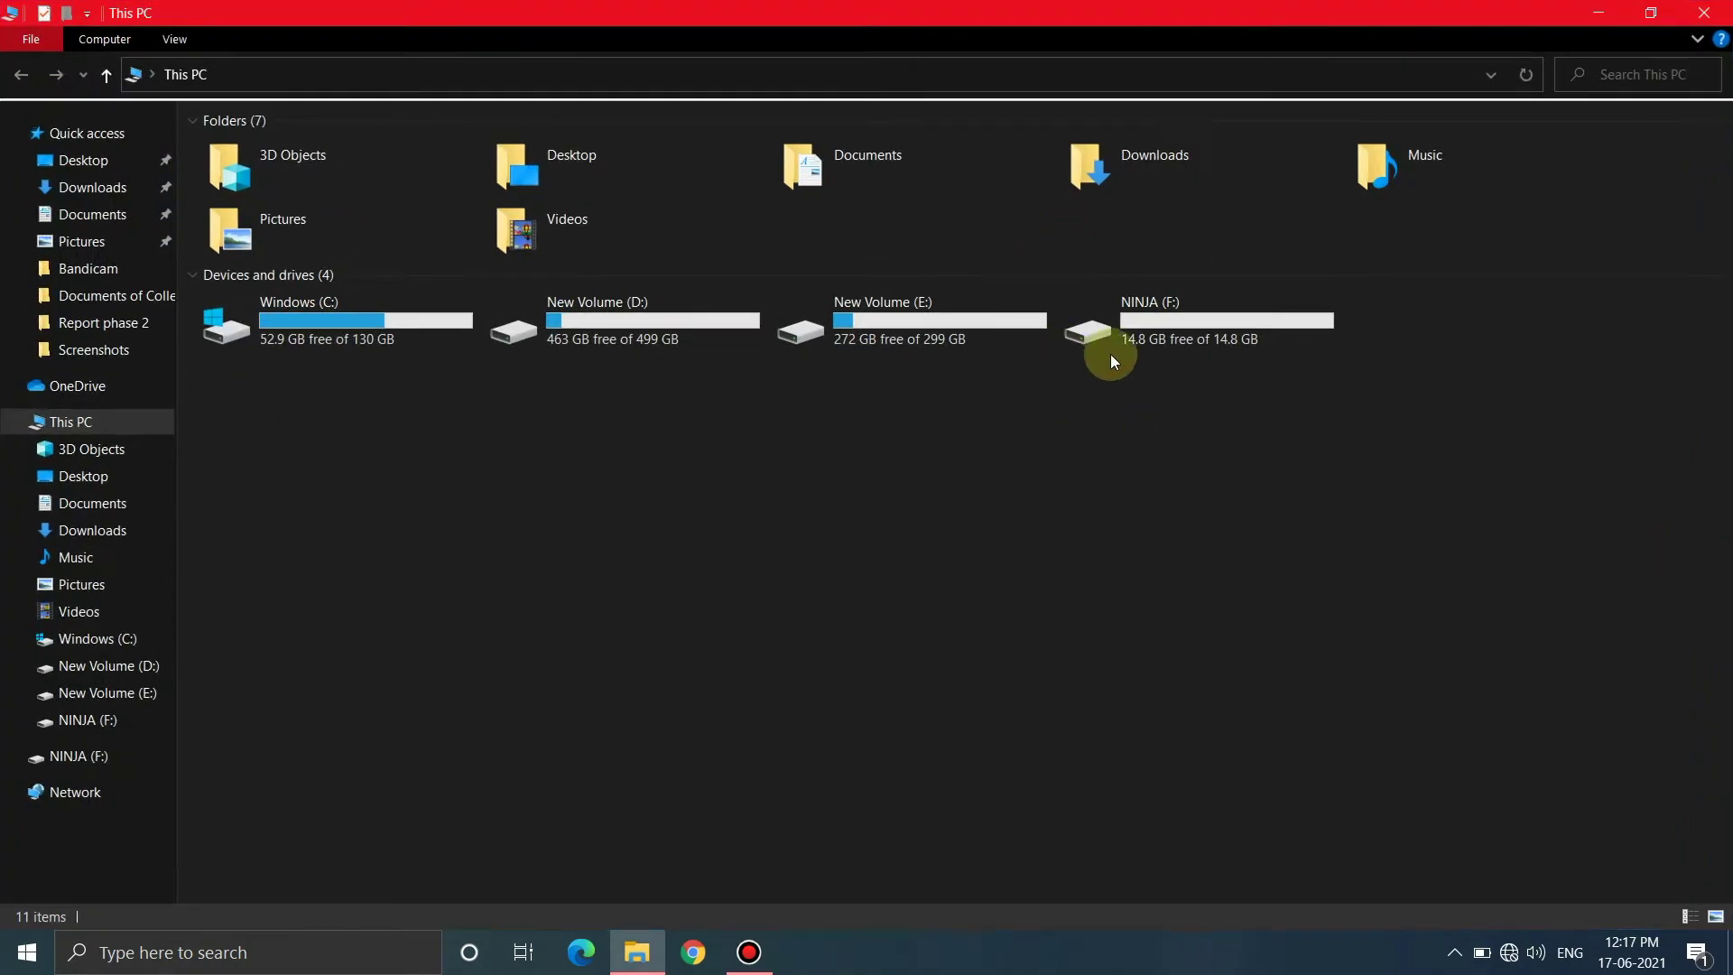
{"action": "double_click", "coordinate": [1139, 335]}
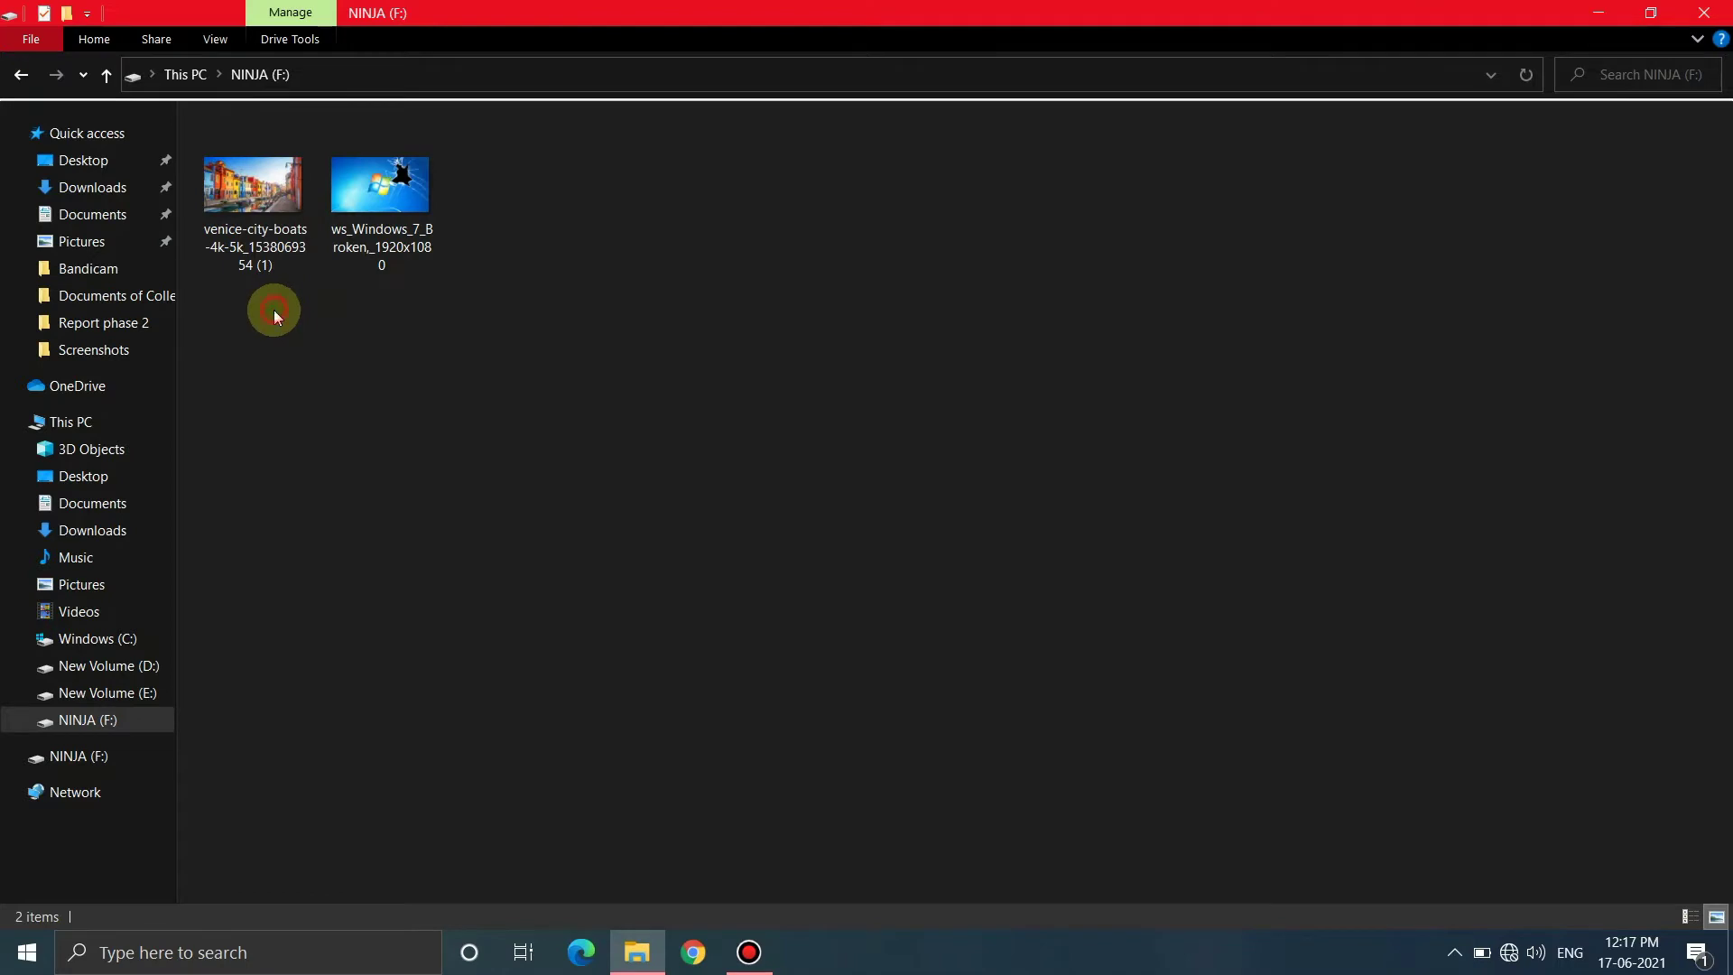
{"action": "left_click_drag", "start_coordinate": [275, 311], "coordinate": [398, 204]}
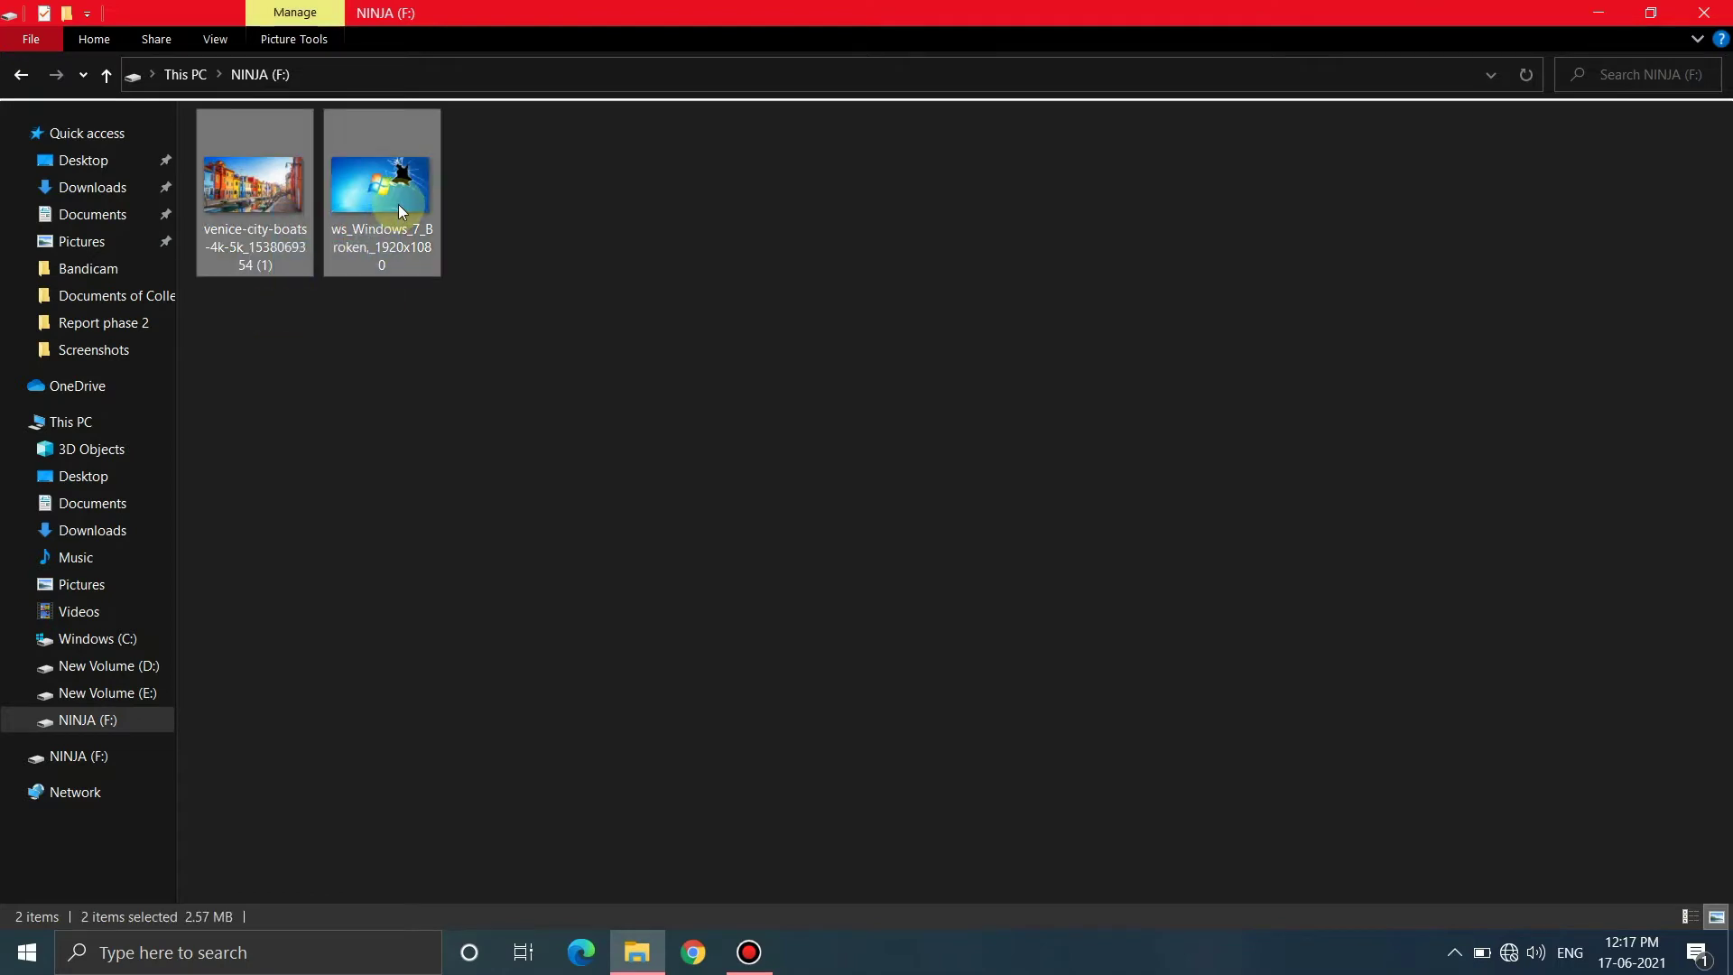
{"action": "key", "text": "shift+Delete"}
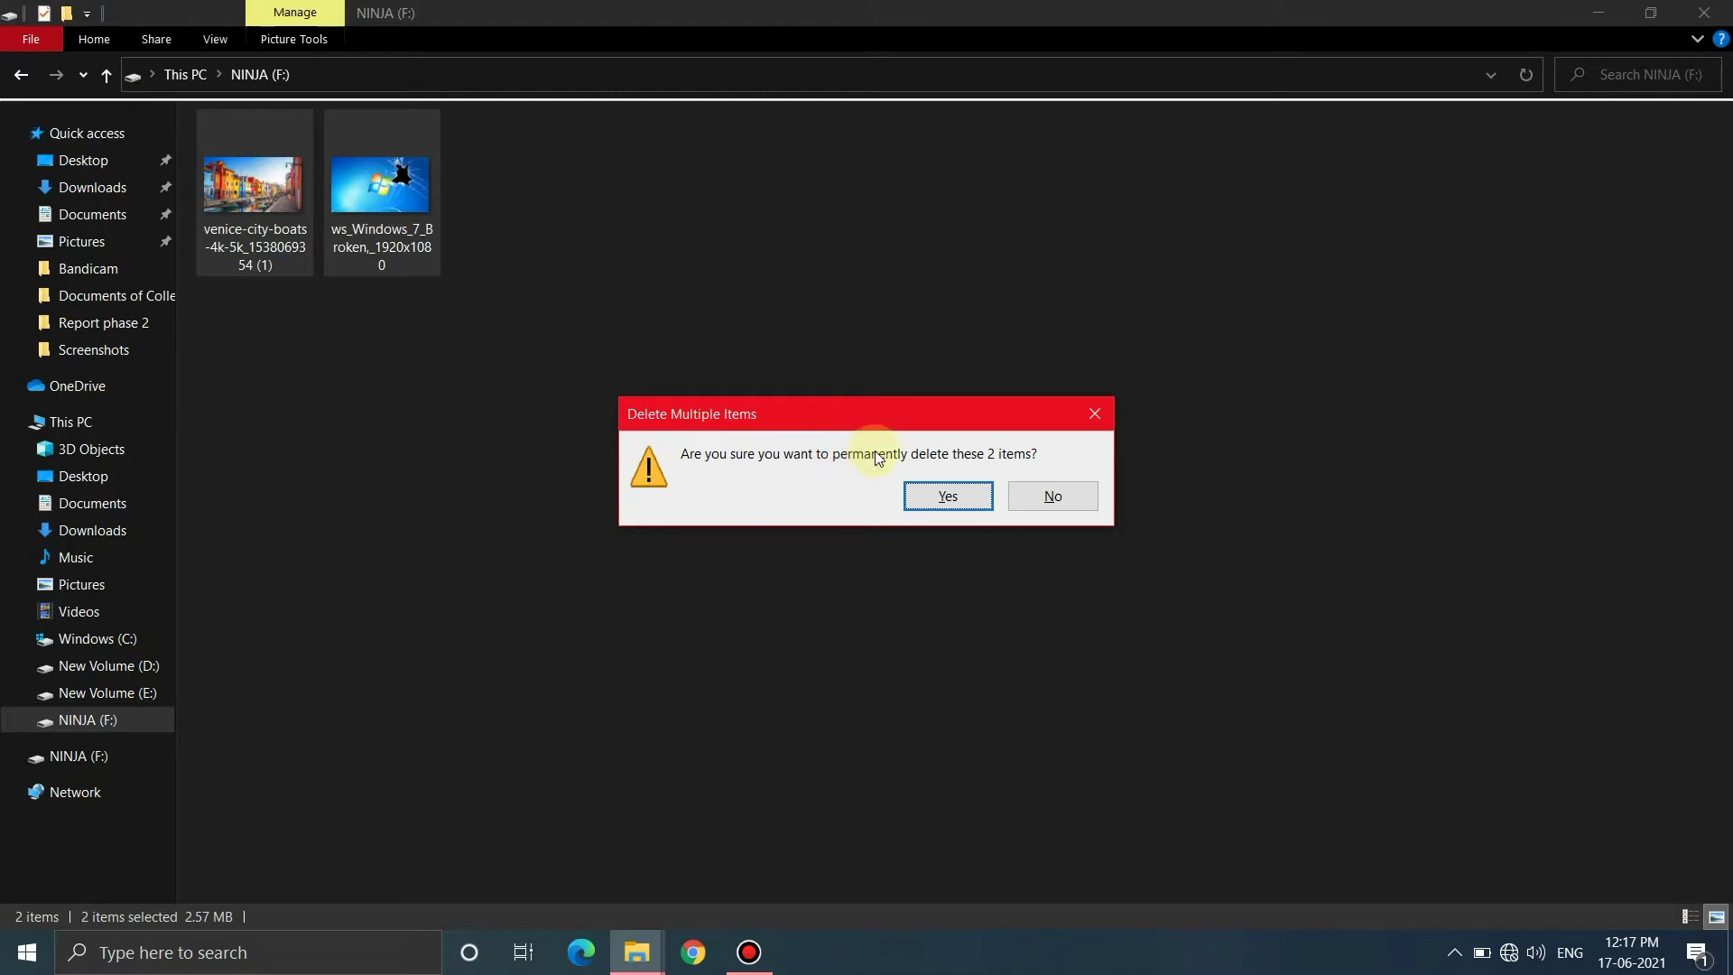
{"action": "left_click", "coordinate": [944, 496]}
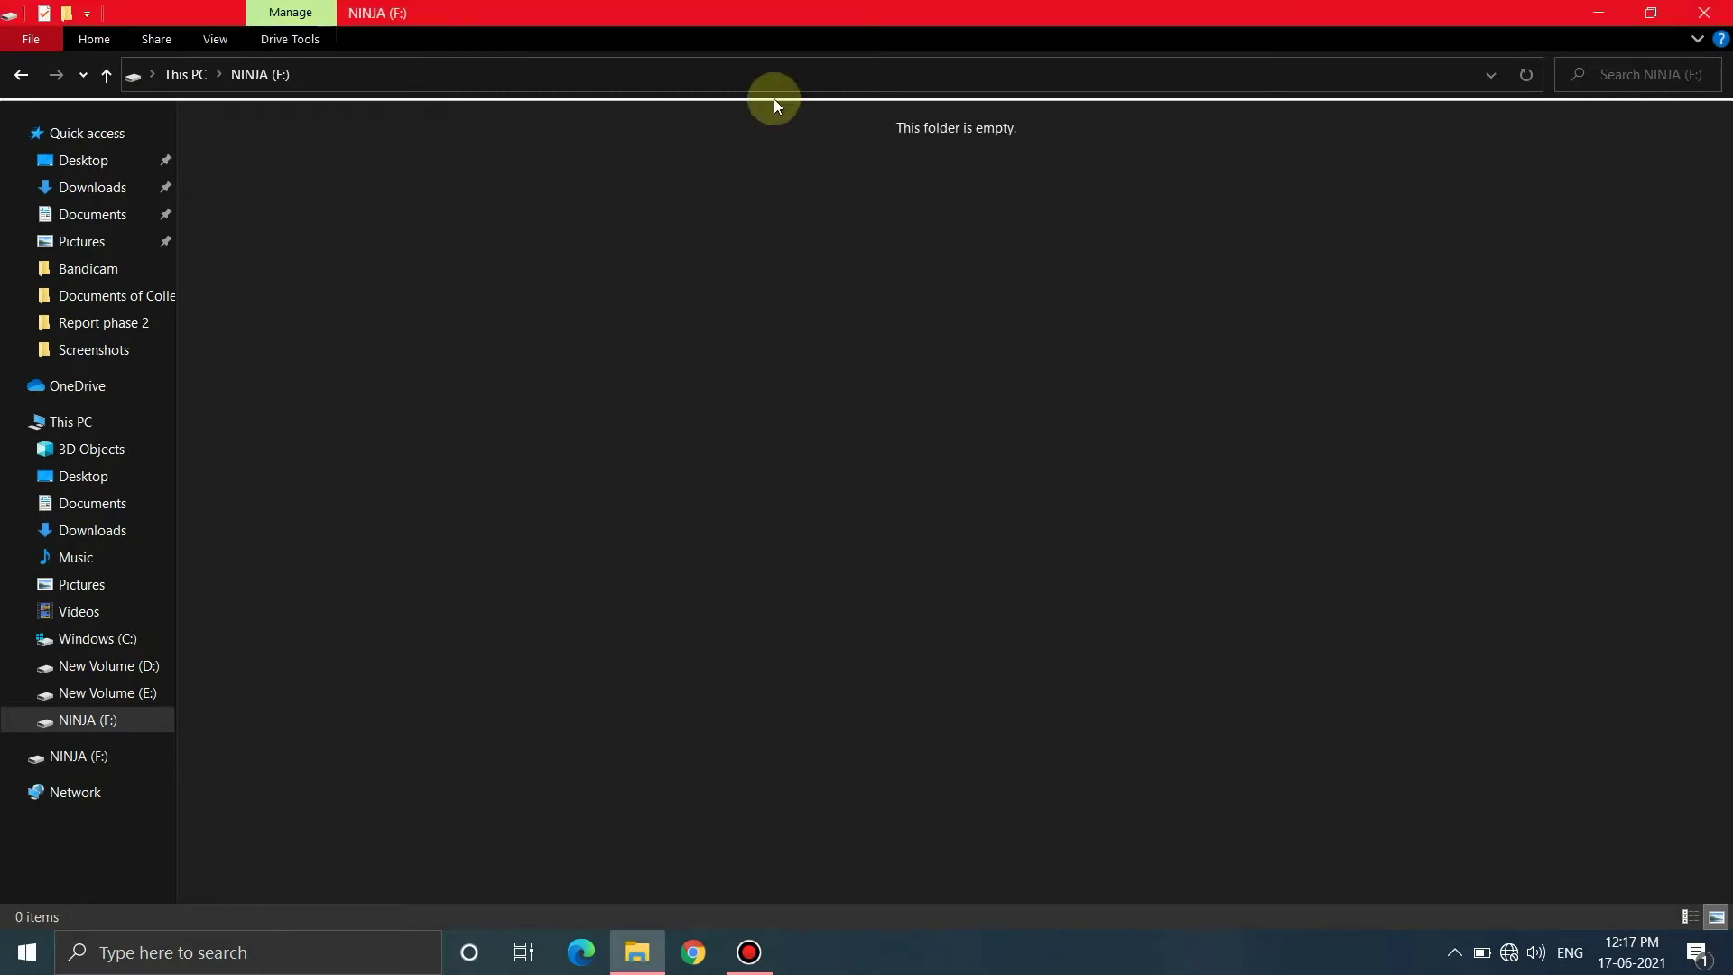
{"action": "left_click", "coordinate": [21, 74]}
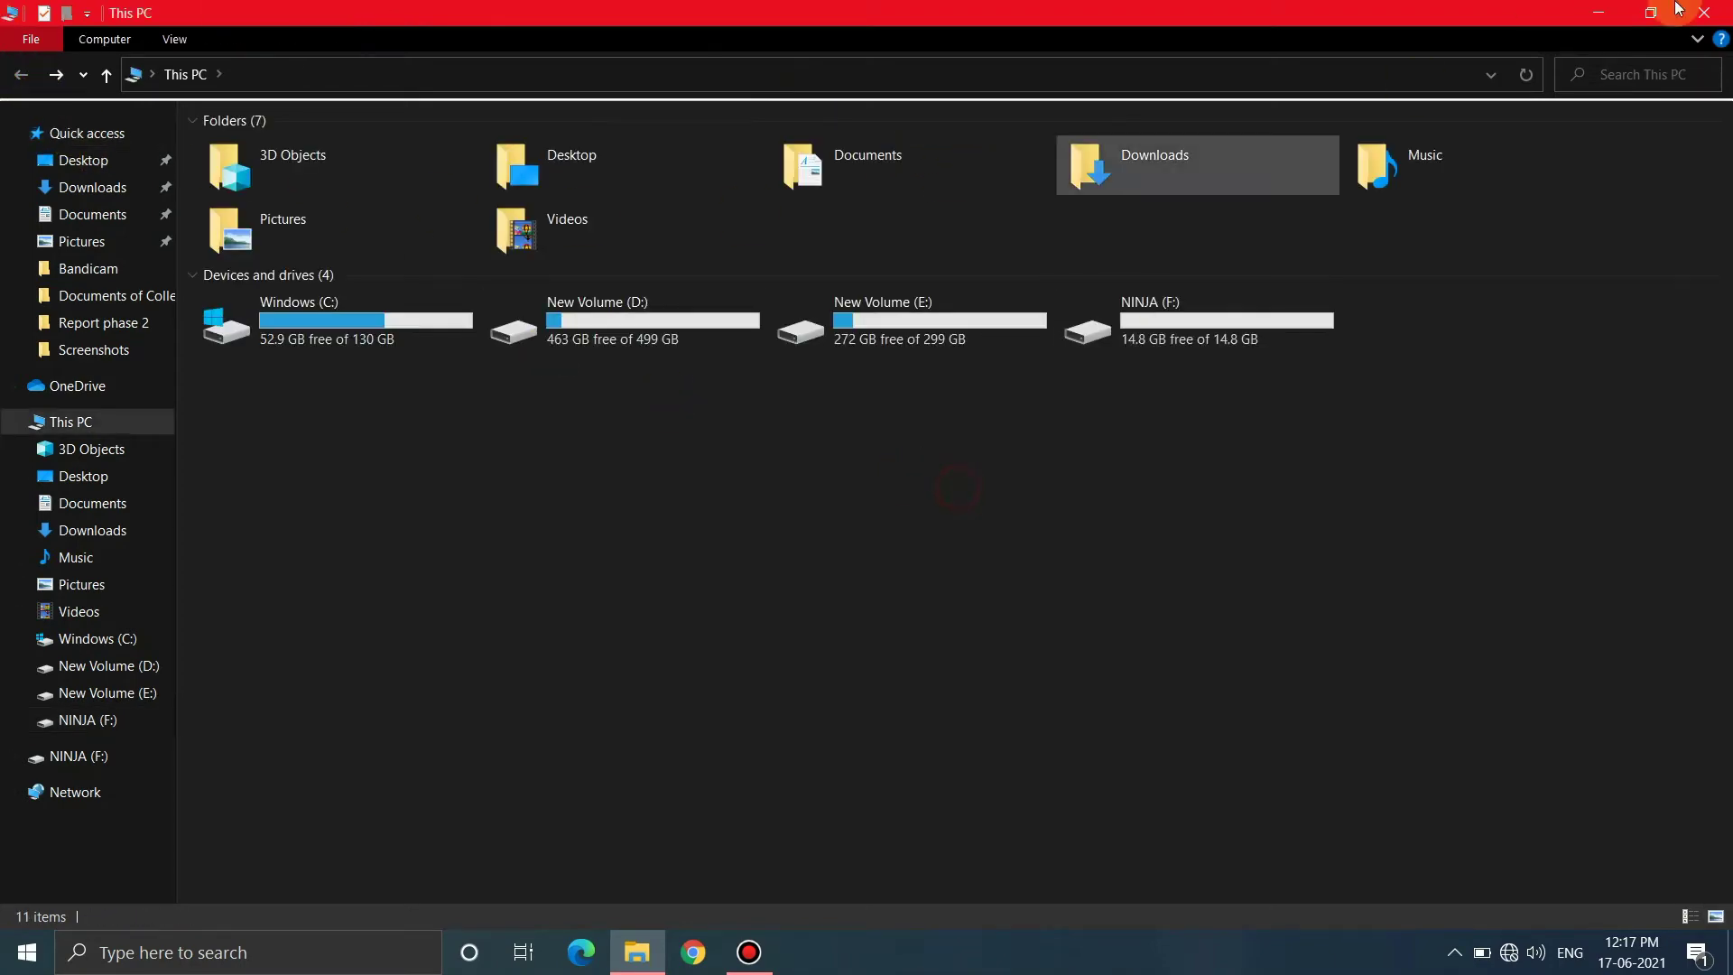
{"action": "left_click", "coordinate": [1704, 12]}
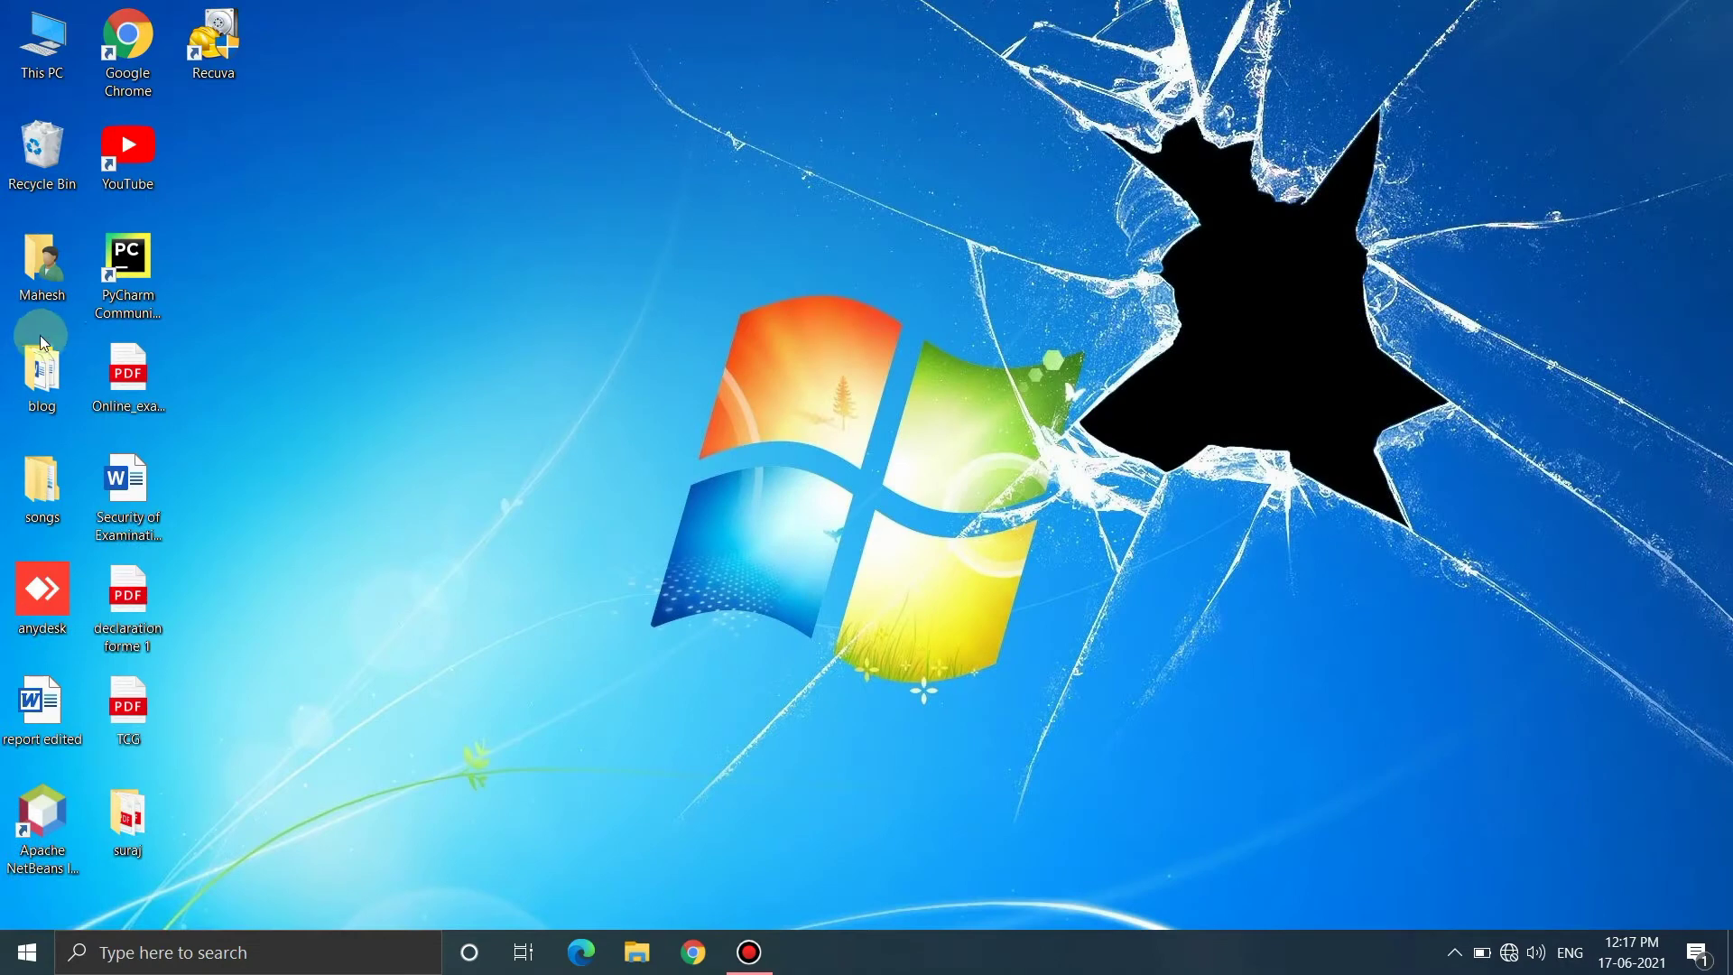
Step: Permanently delete all files in the Recycle Bin and close it
{"action": "double_click", "coordinate": [36, 185]}
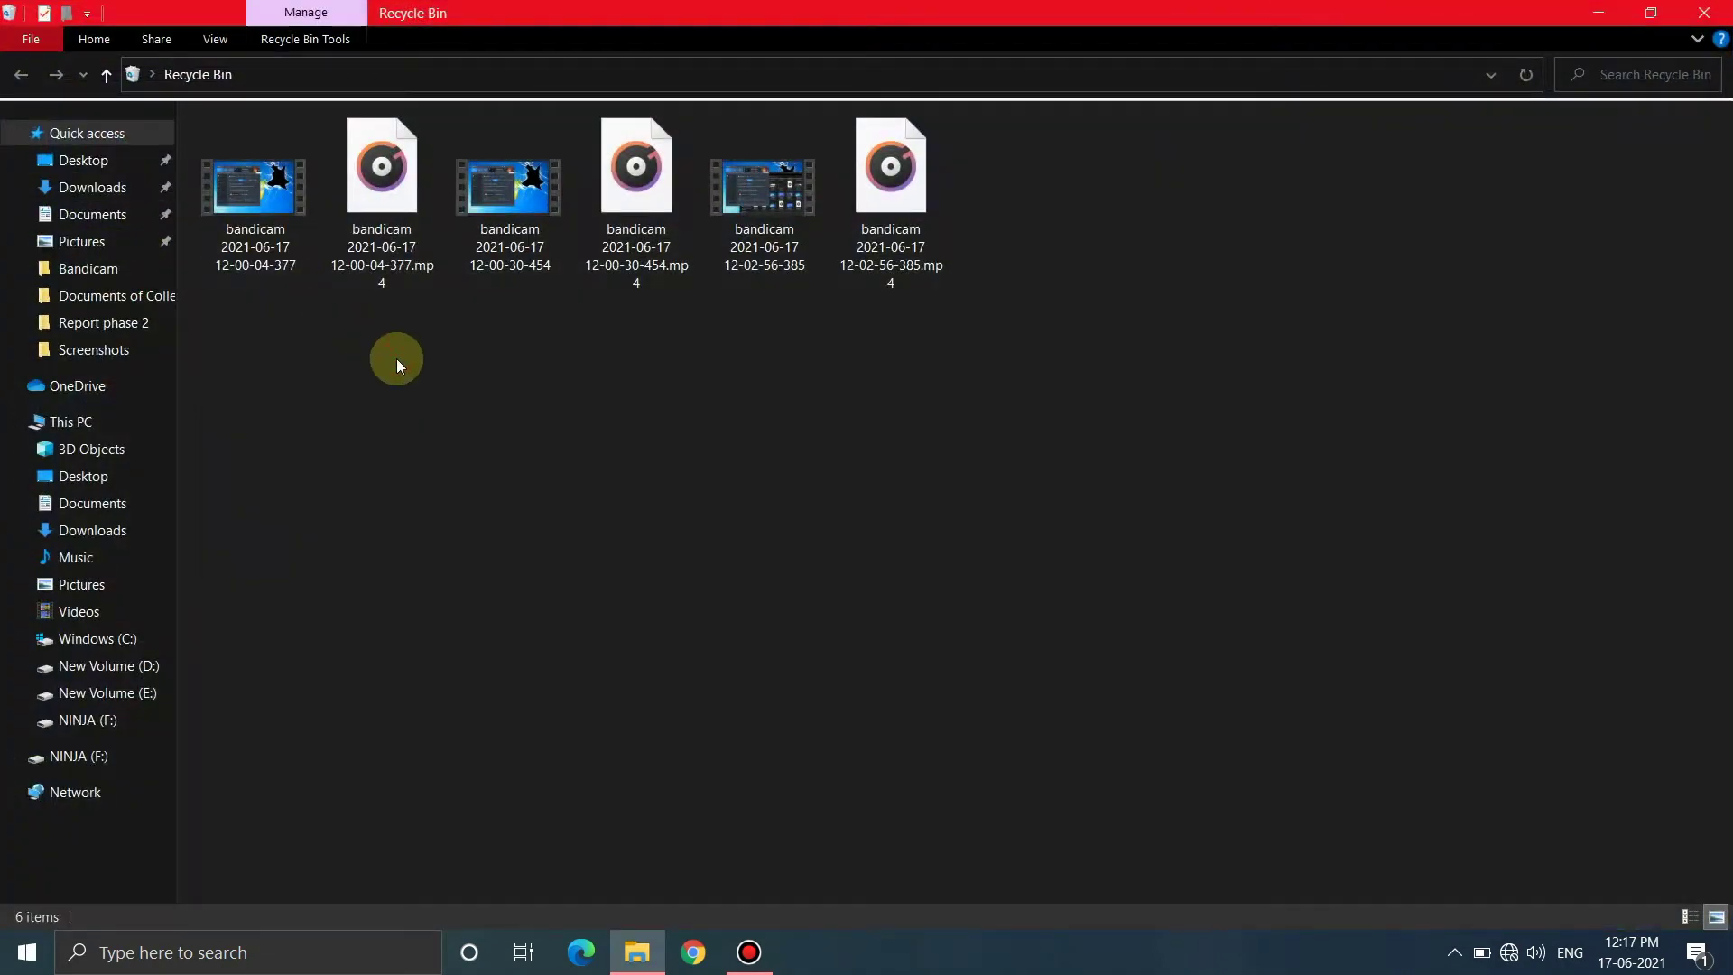
{"action": "key", "text": "ctrl+a"}
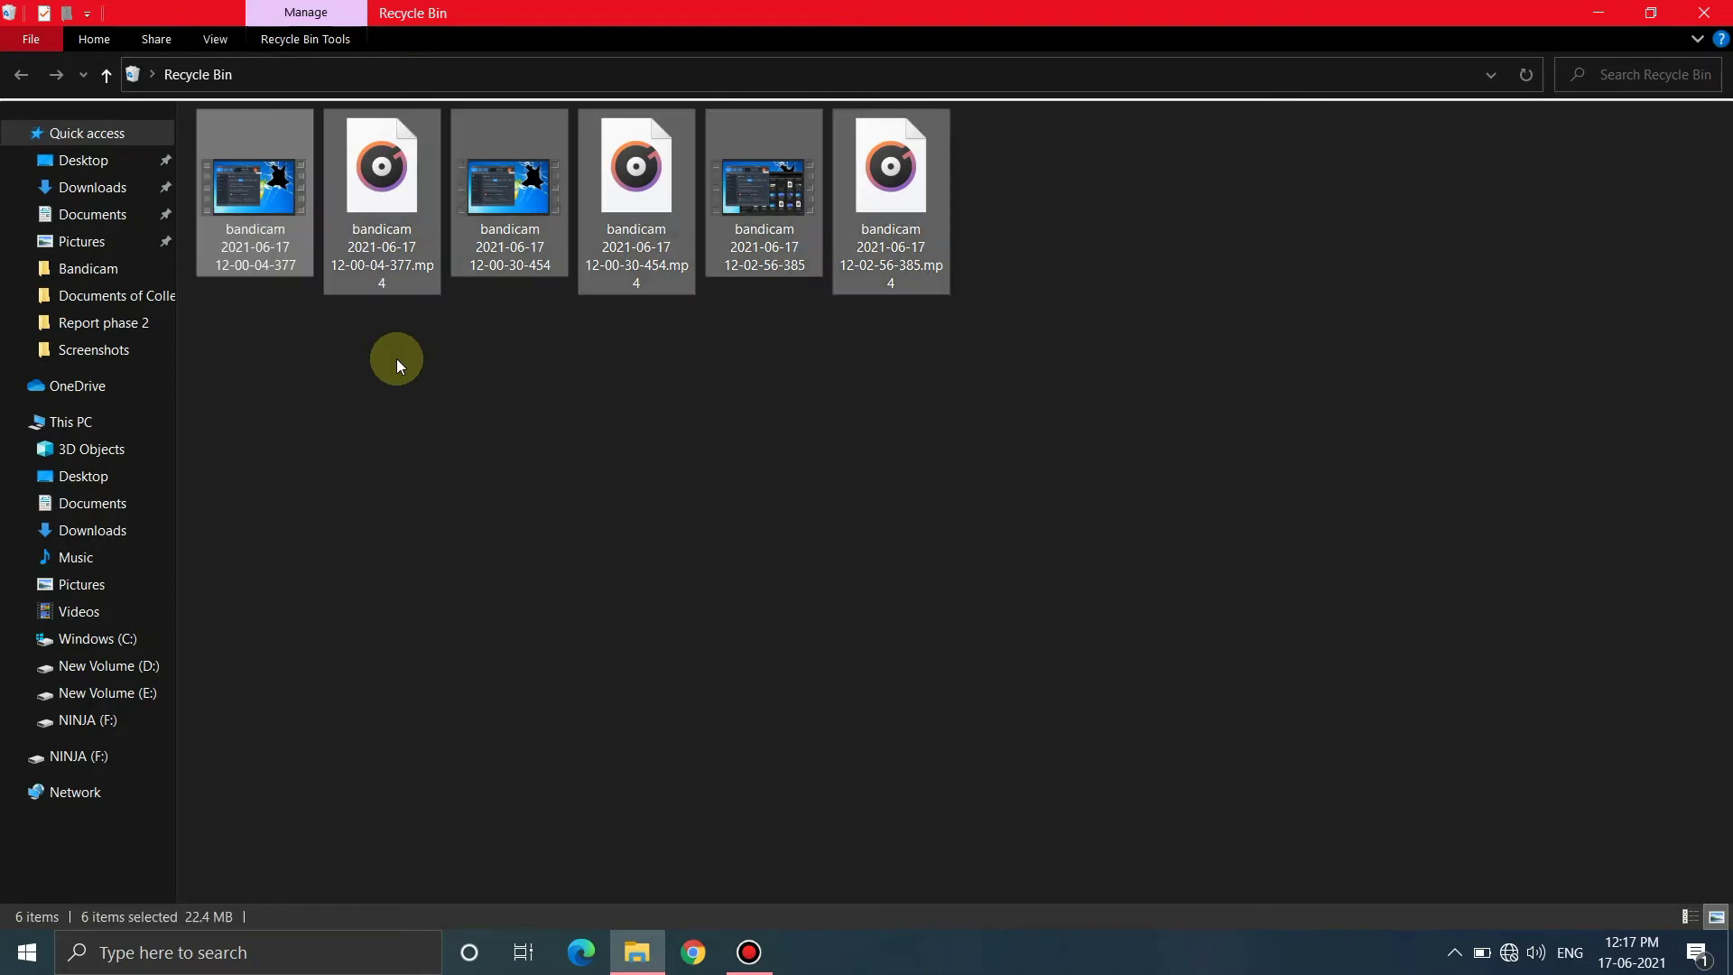
{"action": "key", "text": "Delete"}
{"action": "key", "text": "Return"}
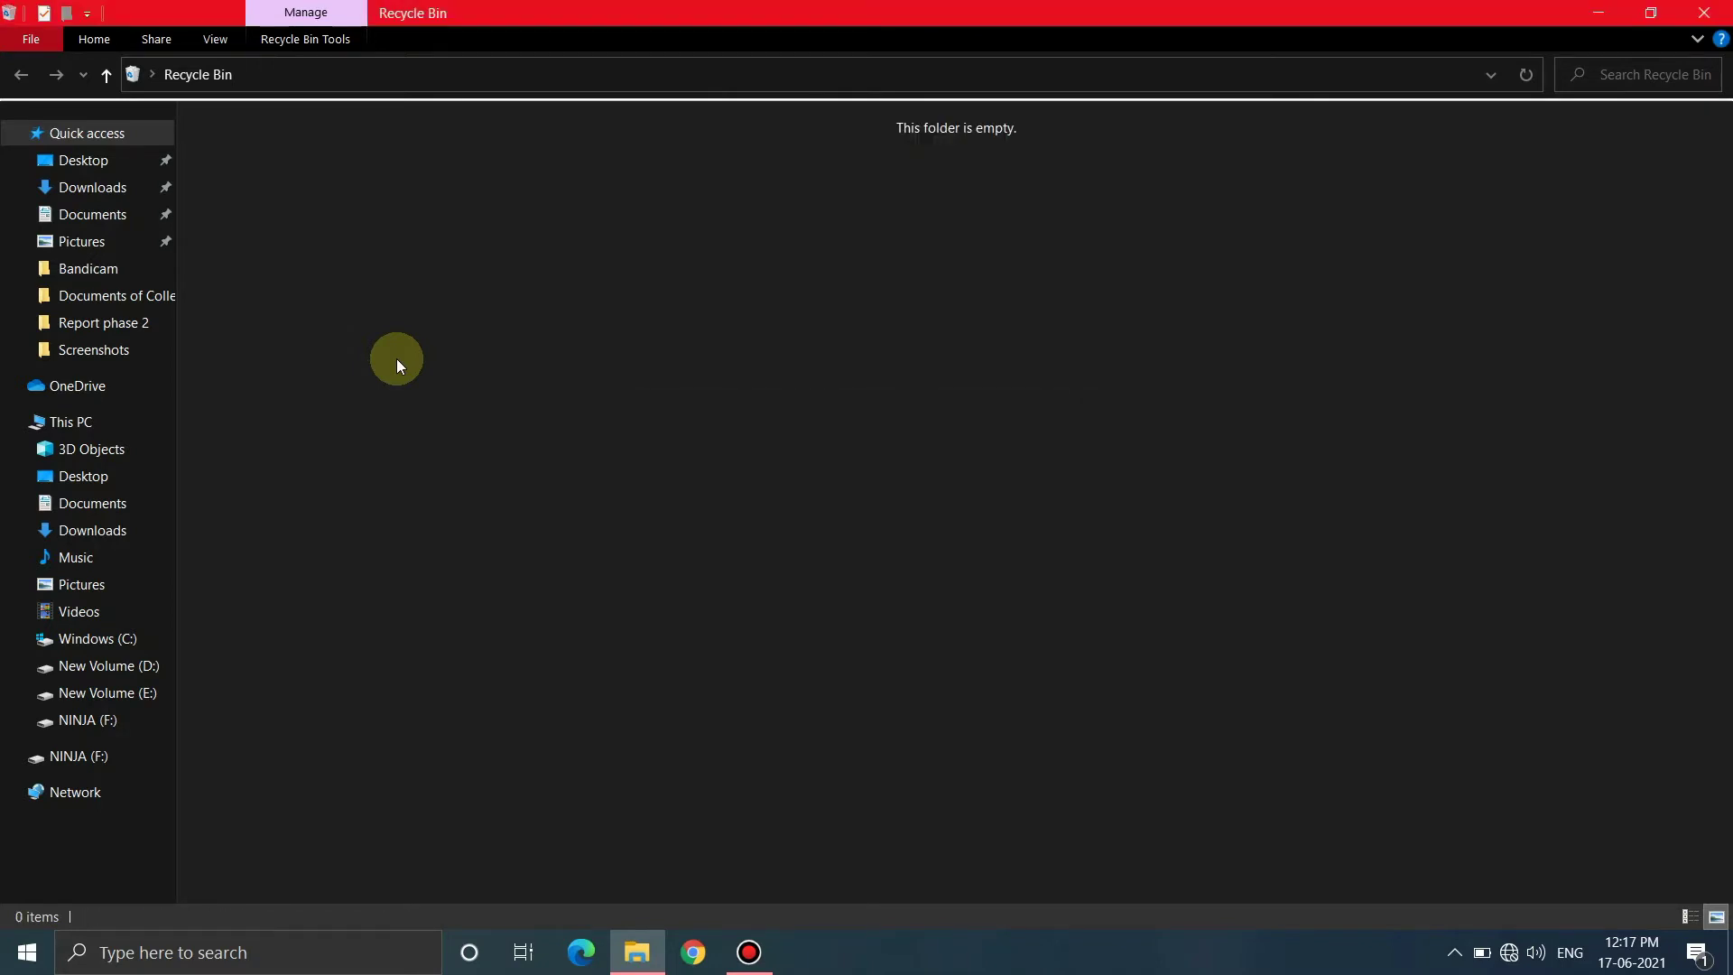
{"action": "left_click", "coordinate": [1705, 12]}
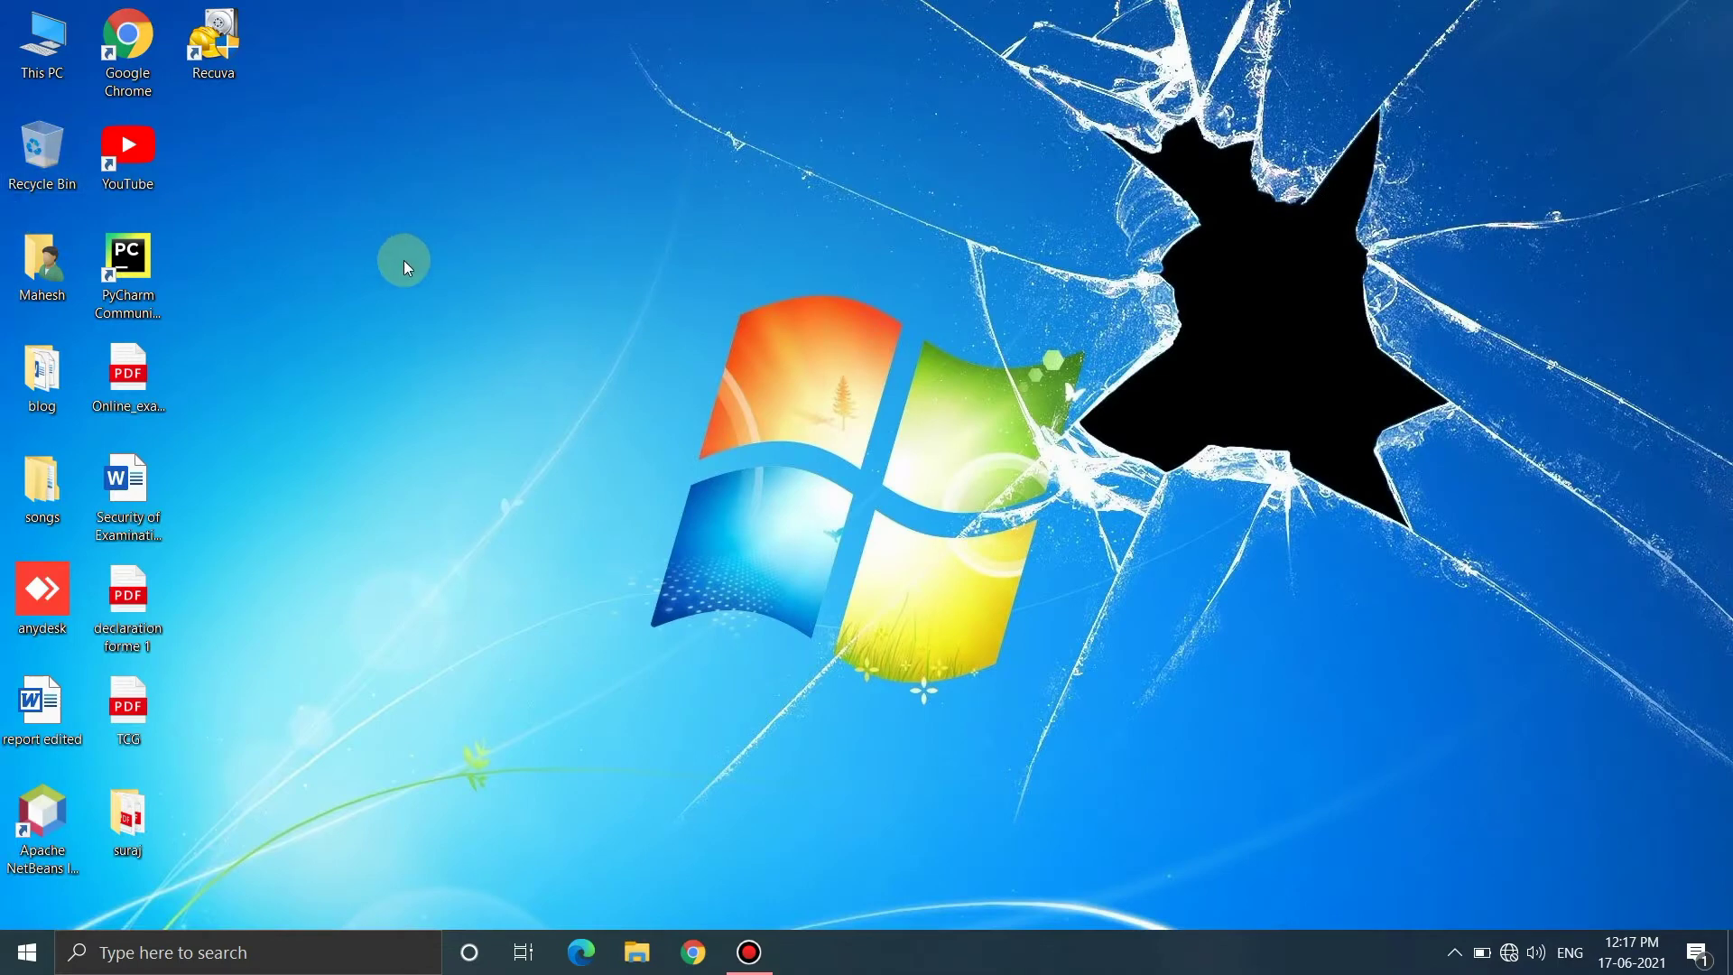
Step: Launch Recuva and choose Pictures as the file type to recover in its wizard
{"action": "left_click", "coordinate": [310, 170]}
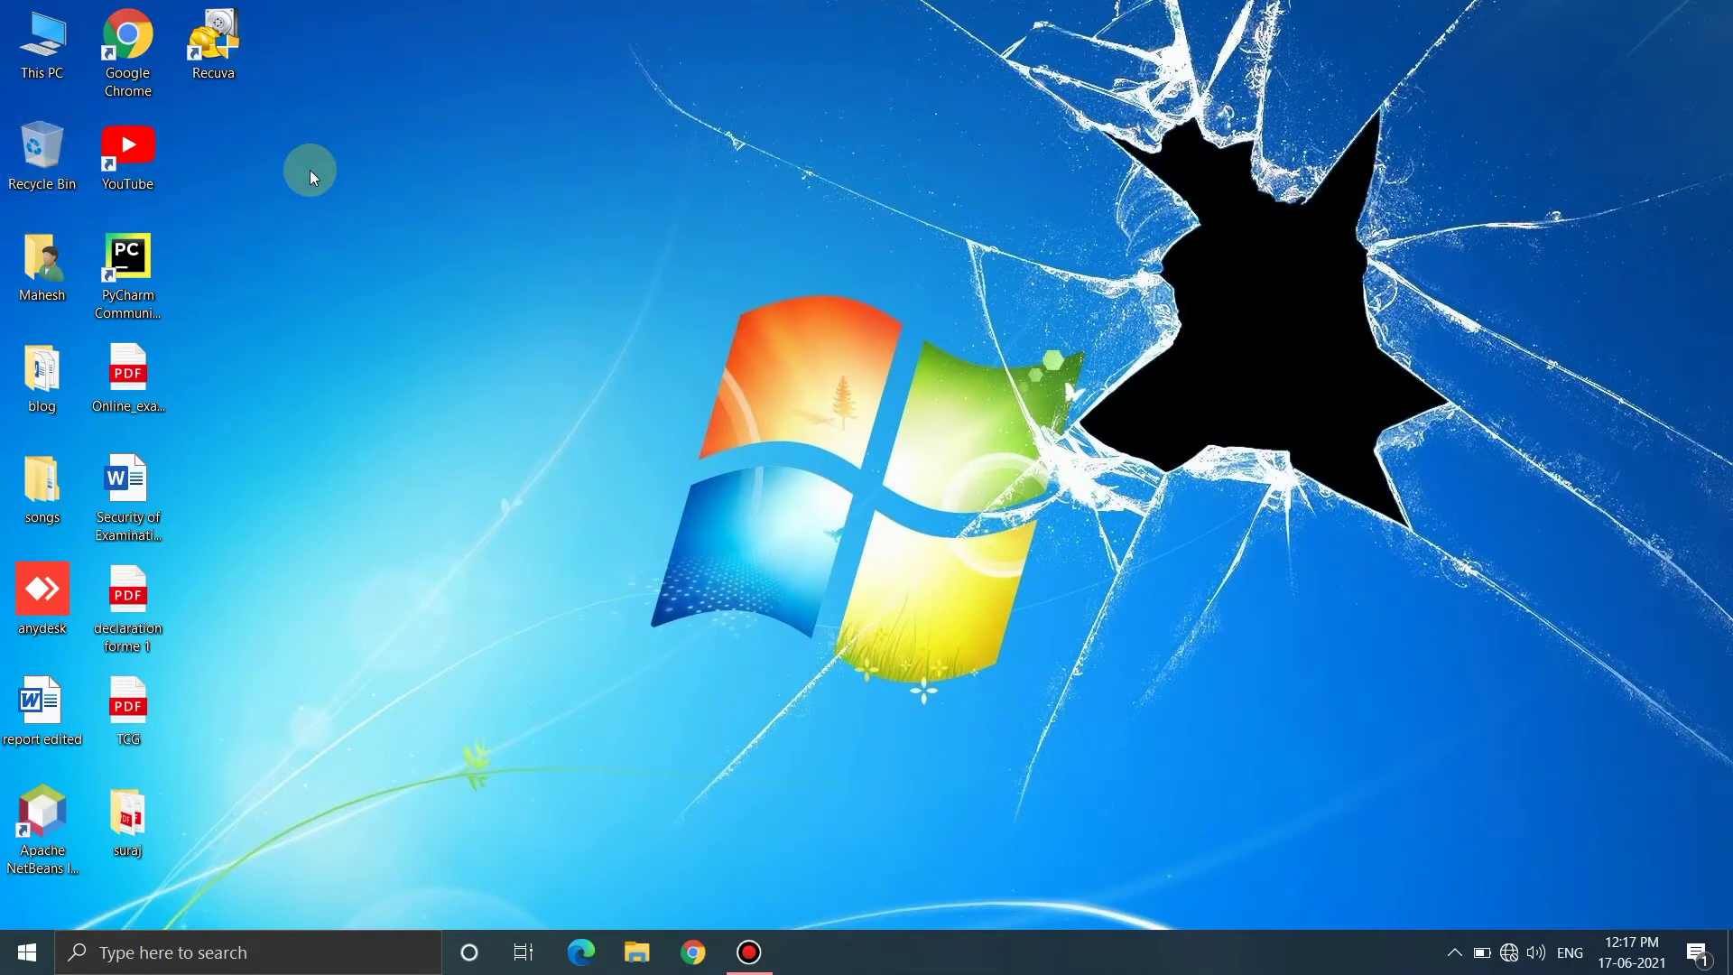
{"action": "double_click", "coordinate": [237, 53]}
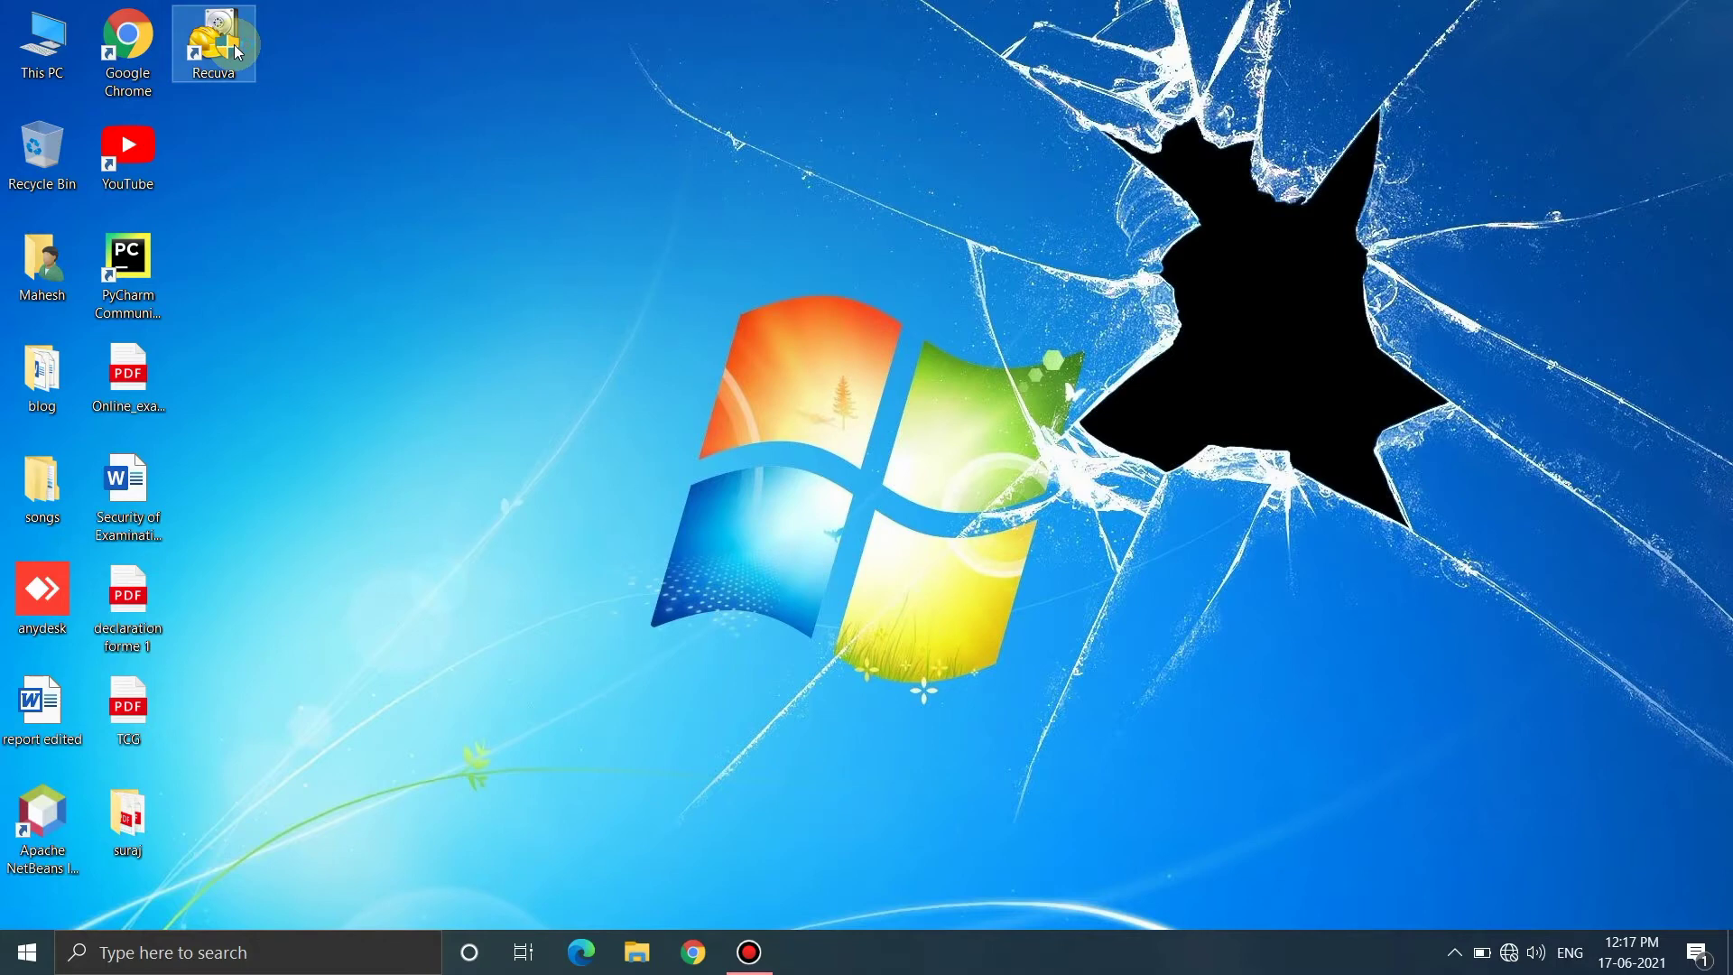
{"action": "left_click", "coordinate": [771, 618]}
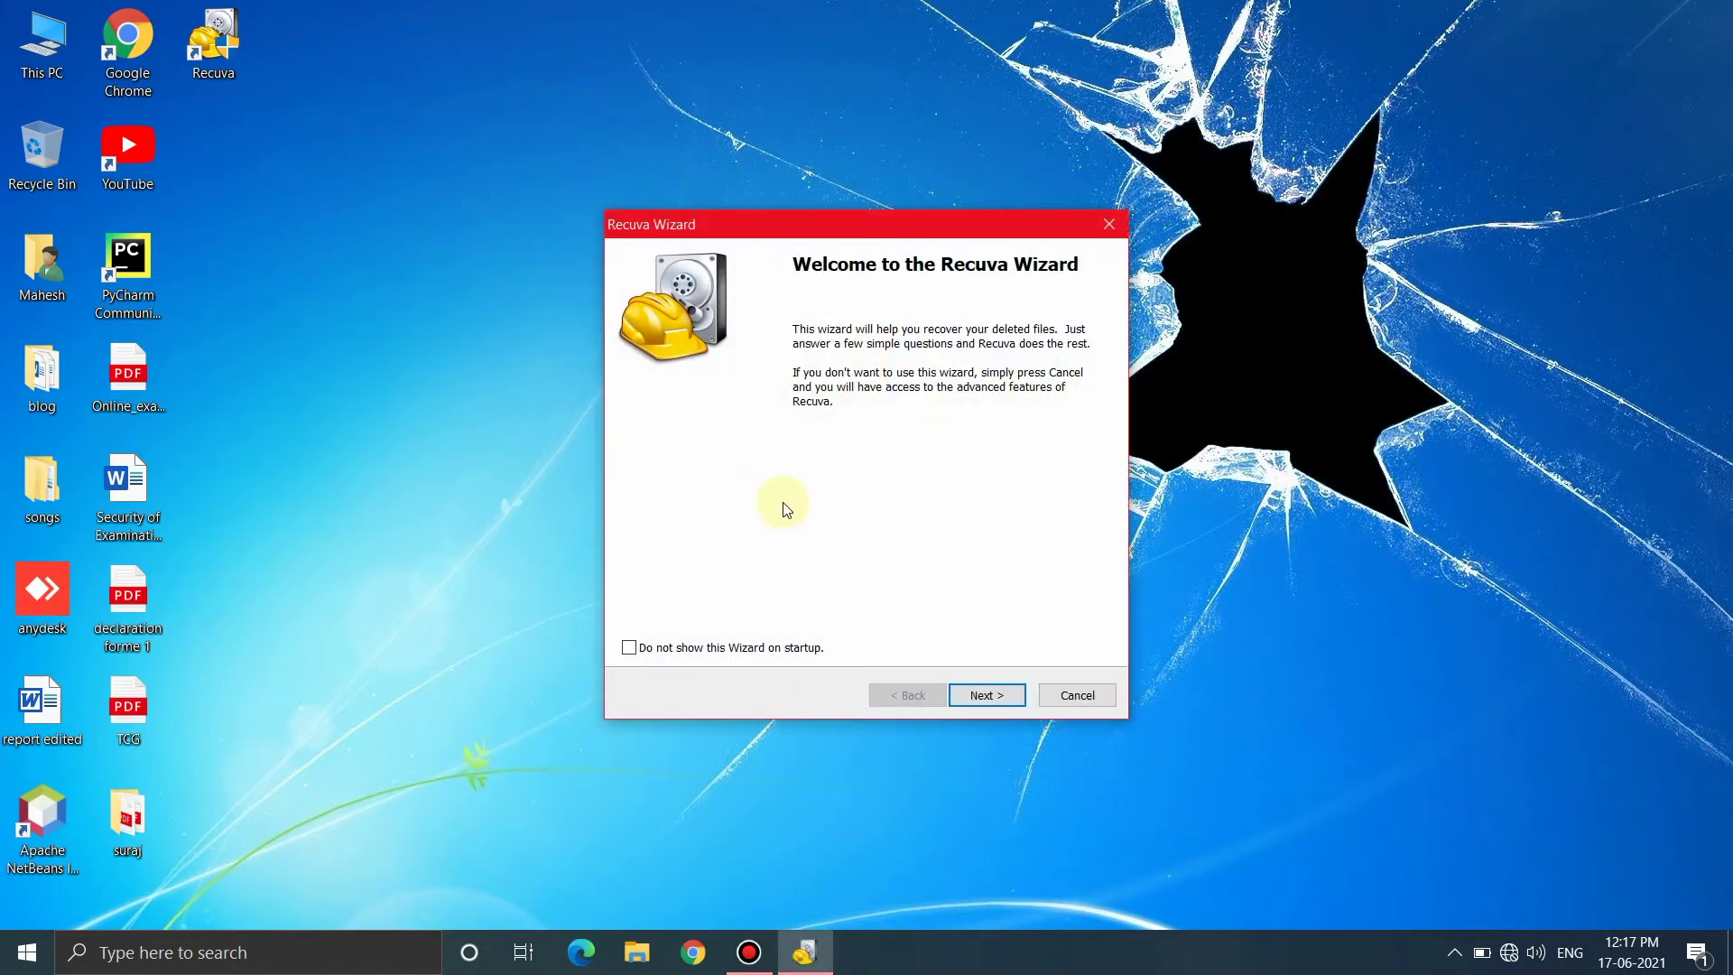
{"action": "left_click", "coordinate": [977, 697]}
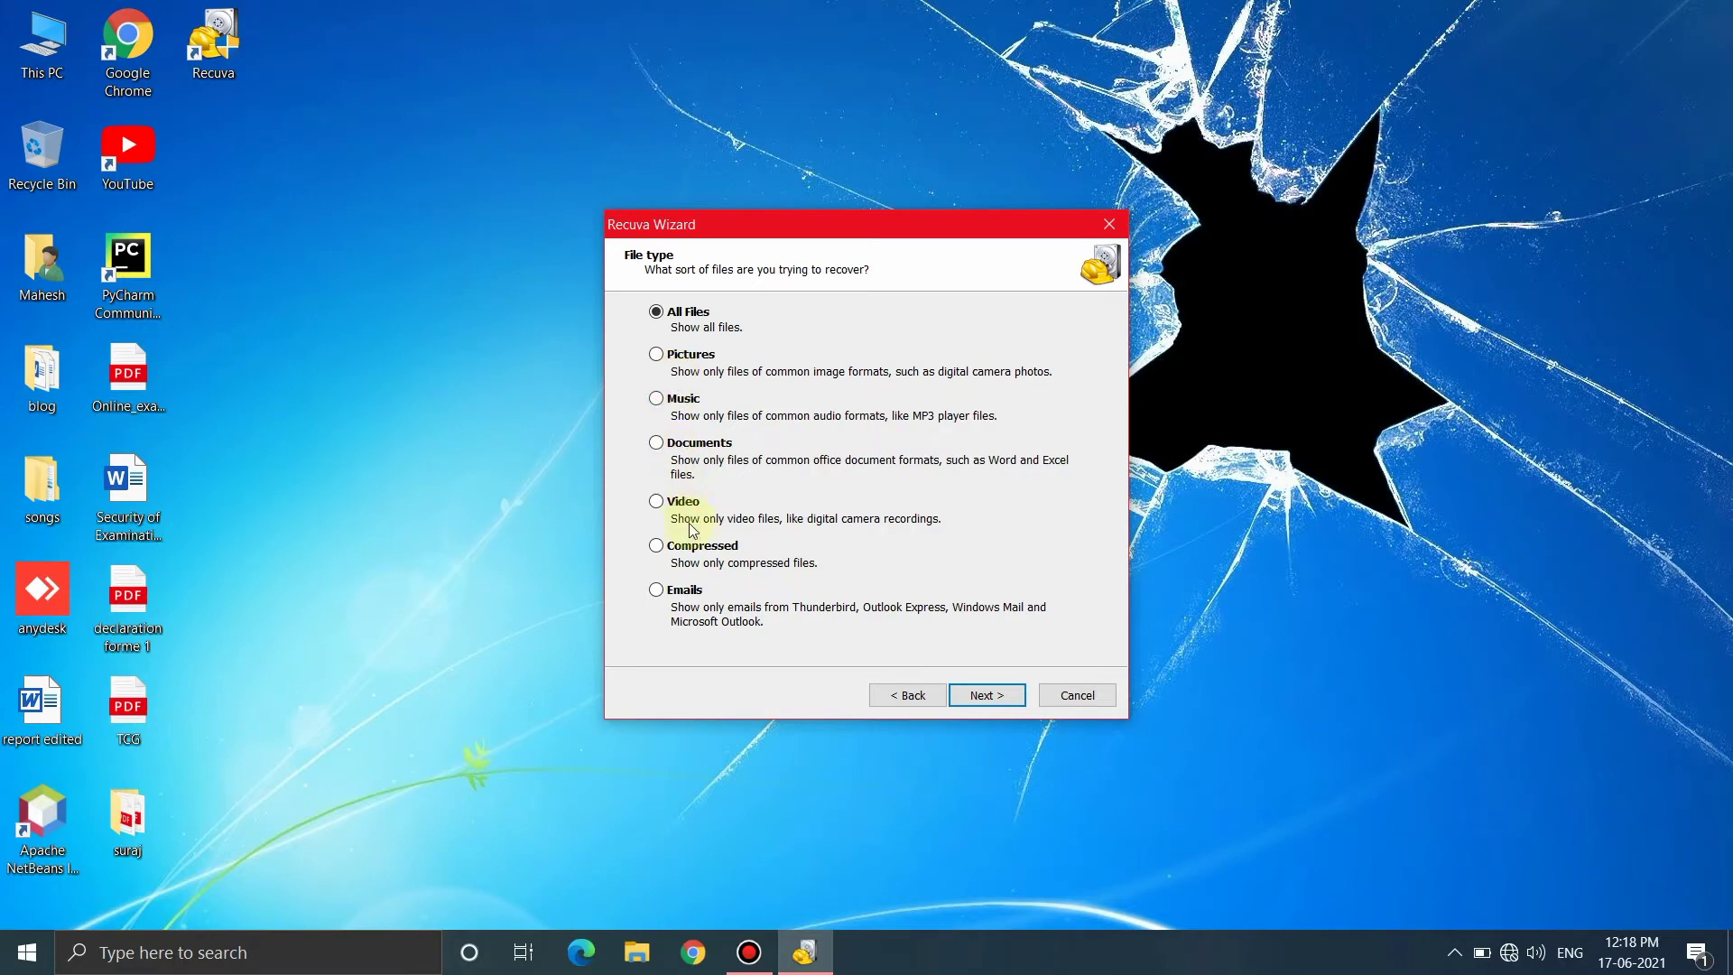
{"action": "left_click", "coordinate": [658, 355]}
{"action": "left_click", "coordinate": [991, 697]}
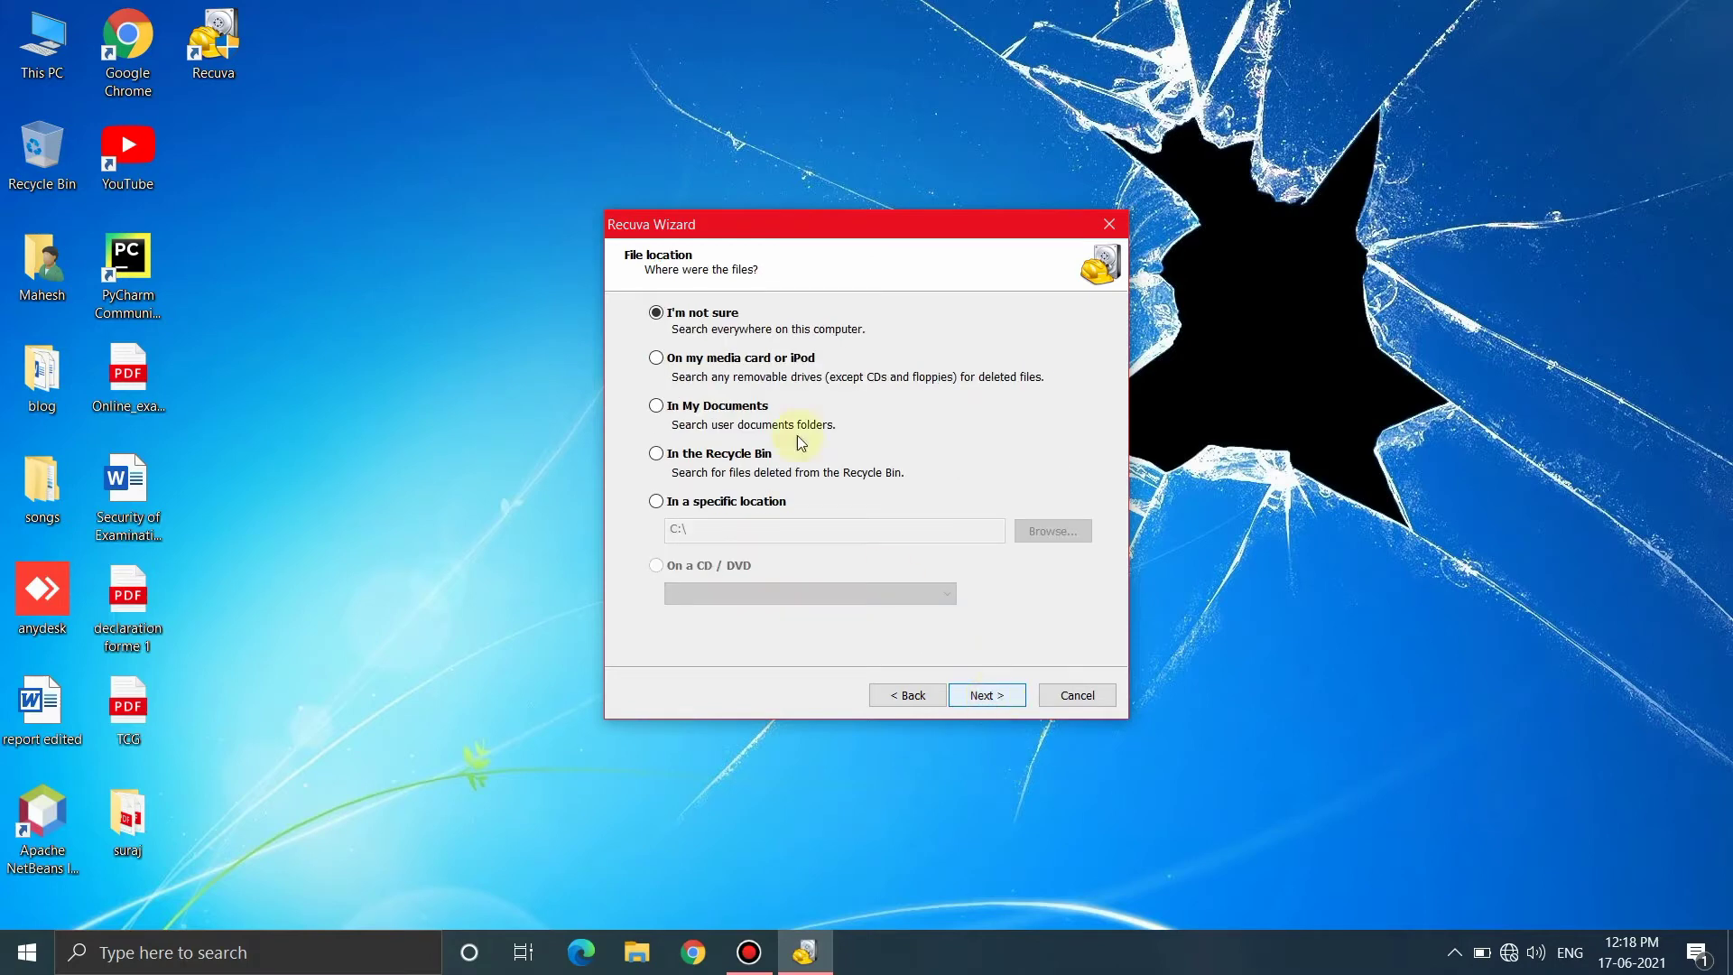
Step: Set the search to a specific location, the NINJA (F:) drive, and continue to the wizard's final page
{"action": "left_click", "coordinate": [718, 503]}
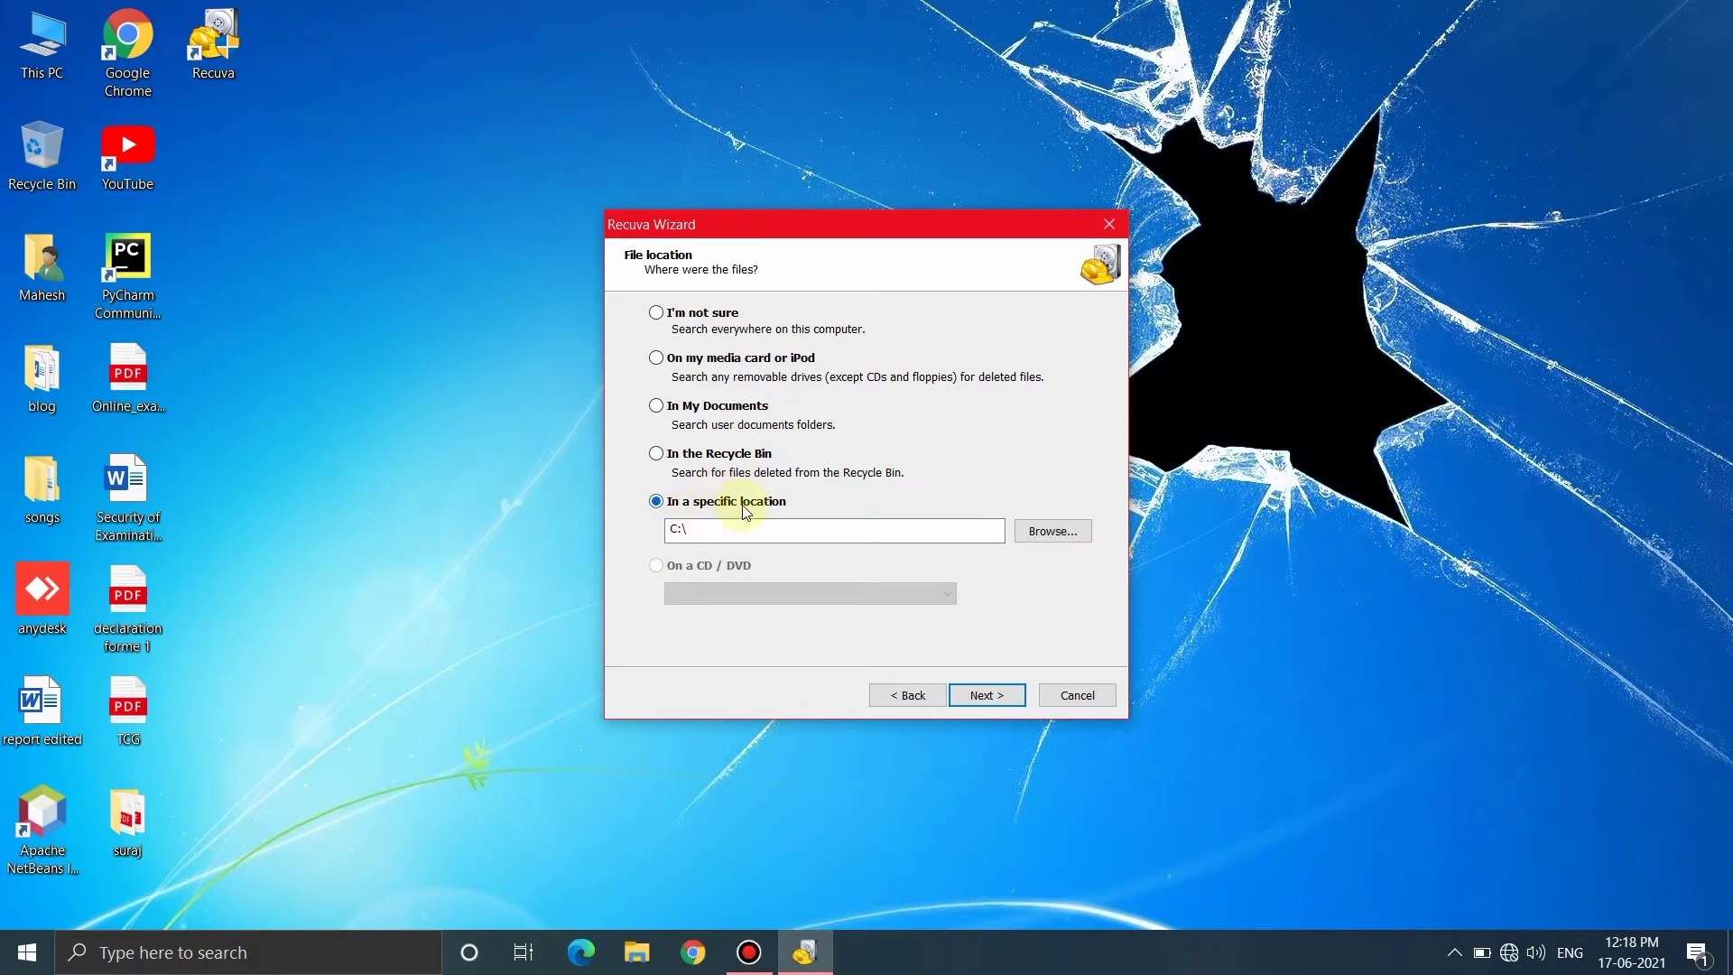
{"action": "left_click", "coordinate": [1039, 538]}
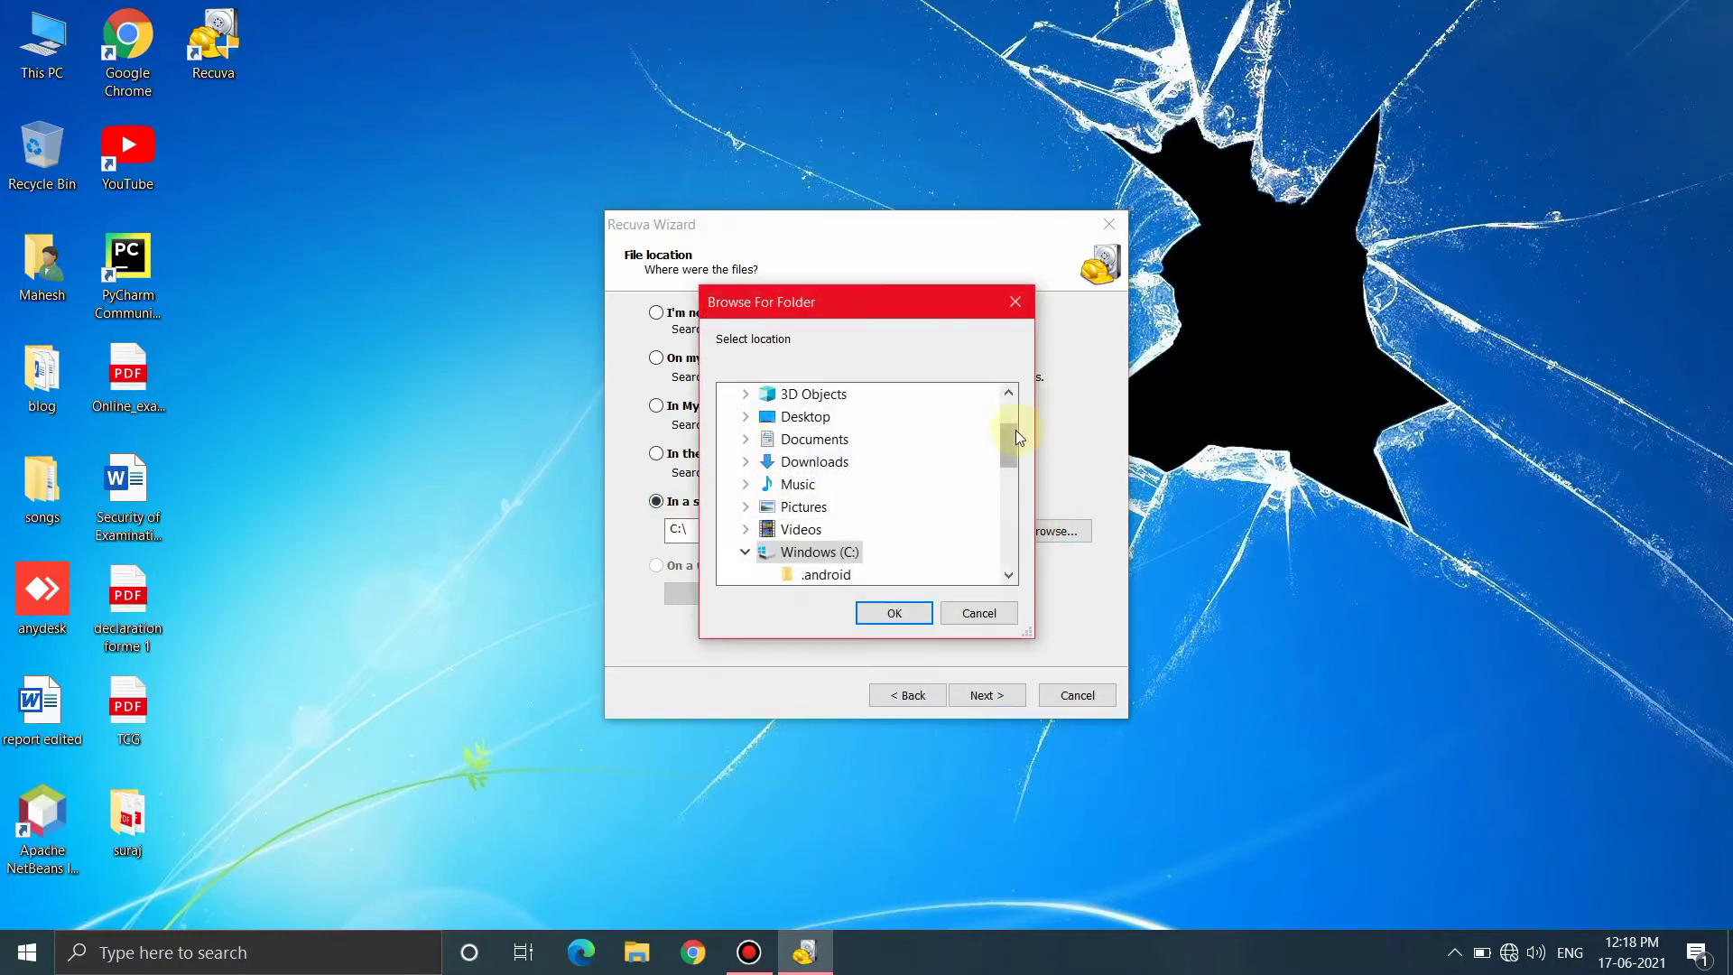
{"action": "left_click_drag", "start_coordinate": [1017, 430], "coordinate": [1017, 521]}
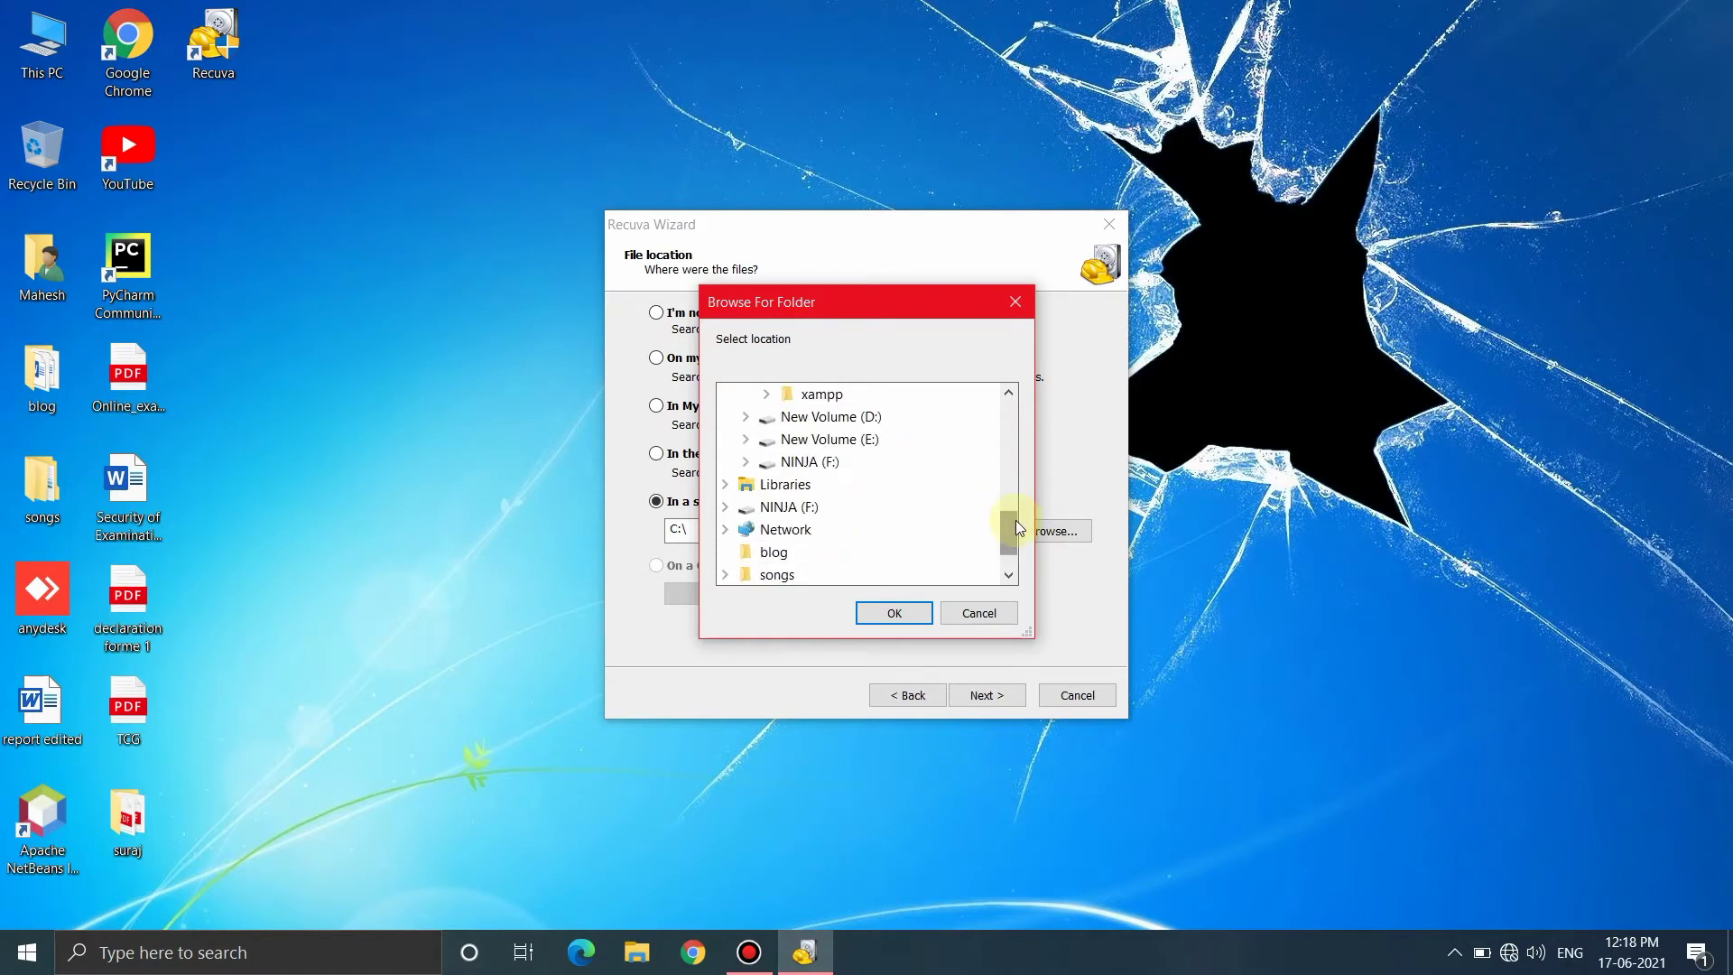
{"action": "left_click", "coordinate": [806, 464]}
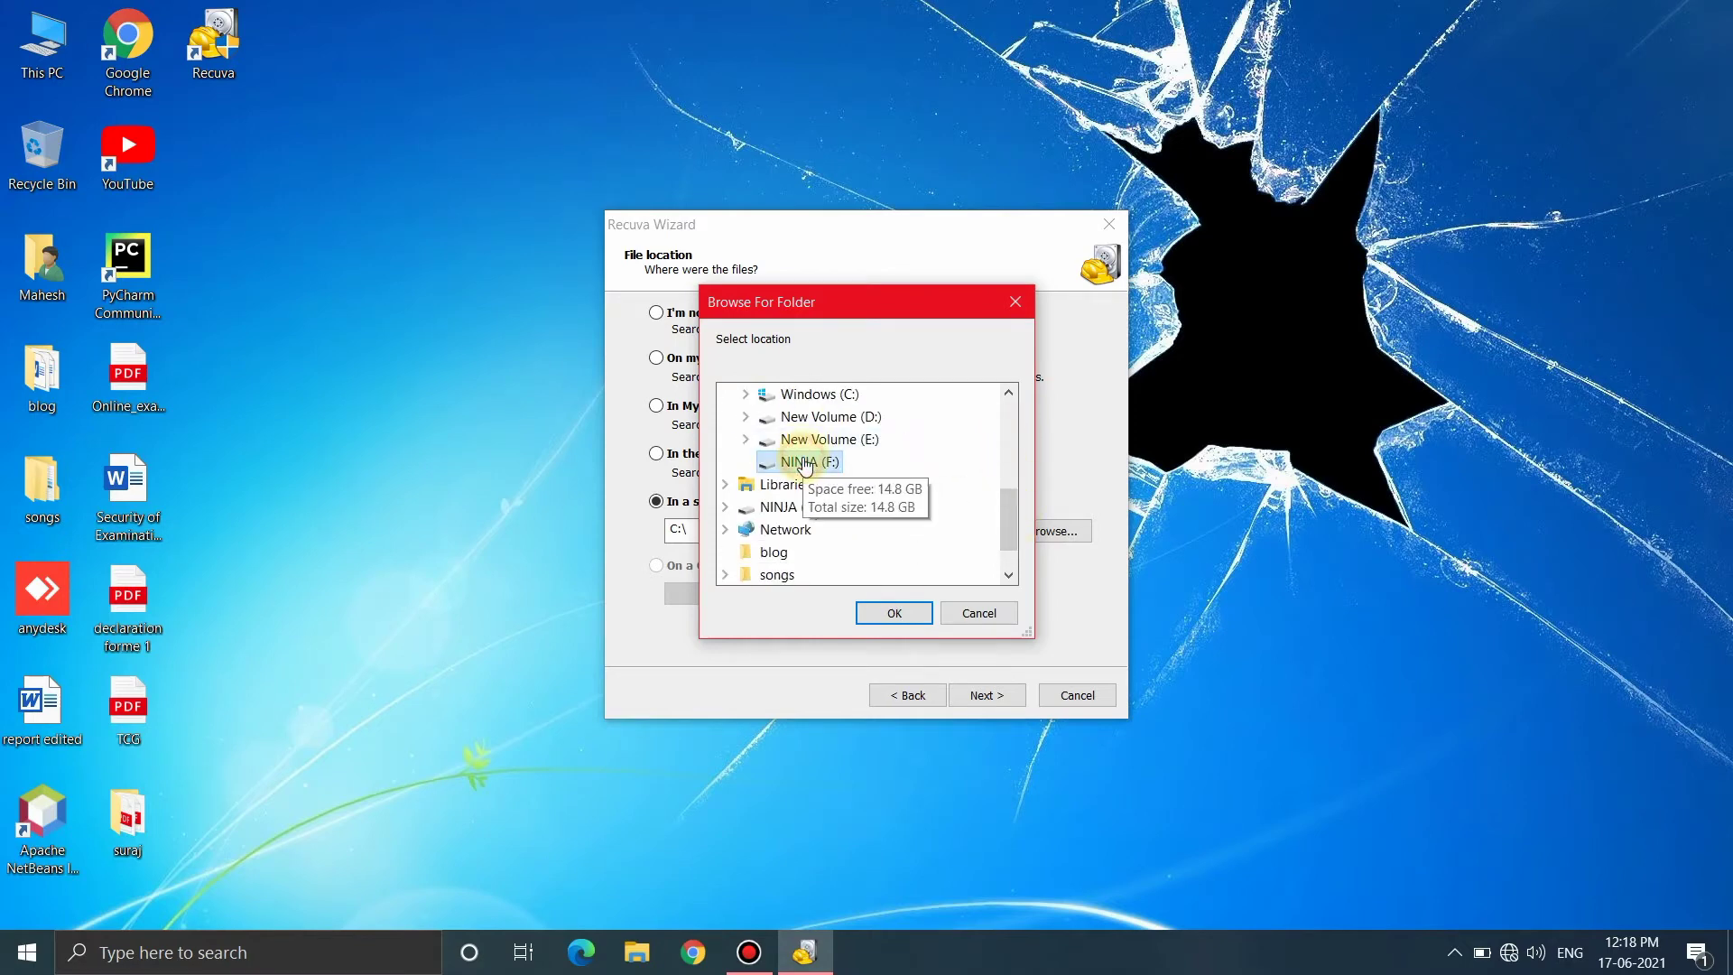
{"action": "left_click", "coordinate": [921, 621]}
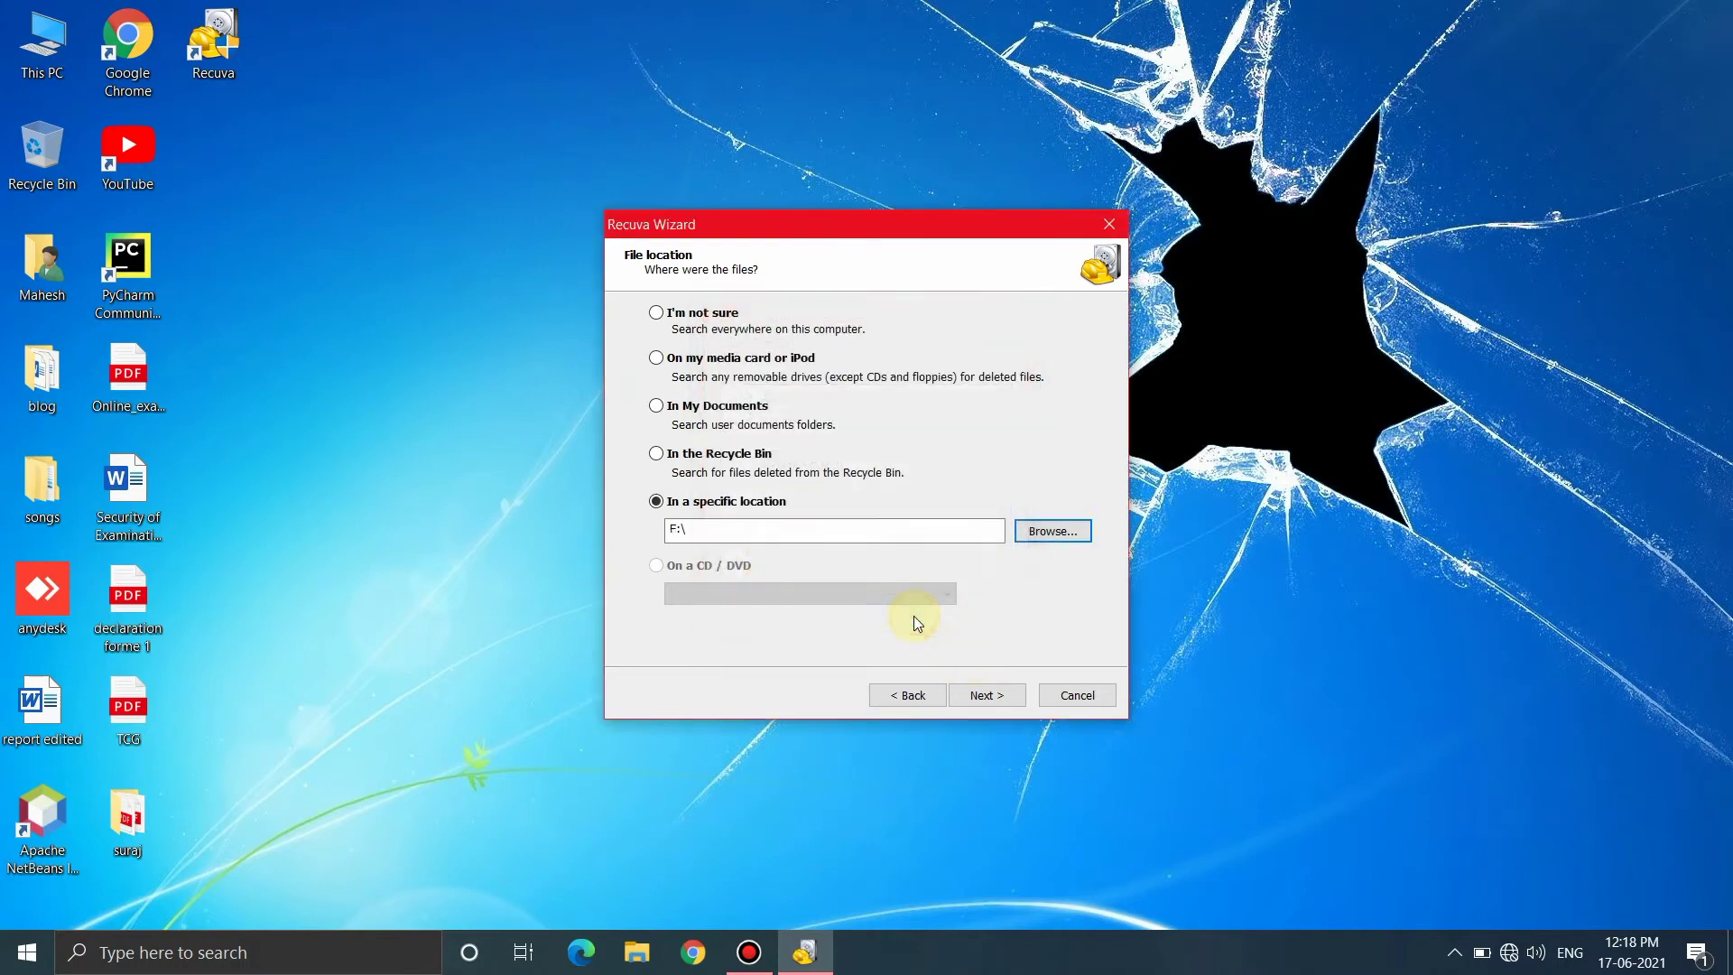
{"action": "left_click", "coordinate": [984, 697]}
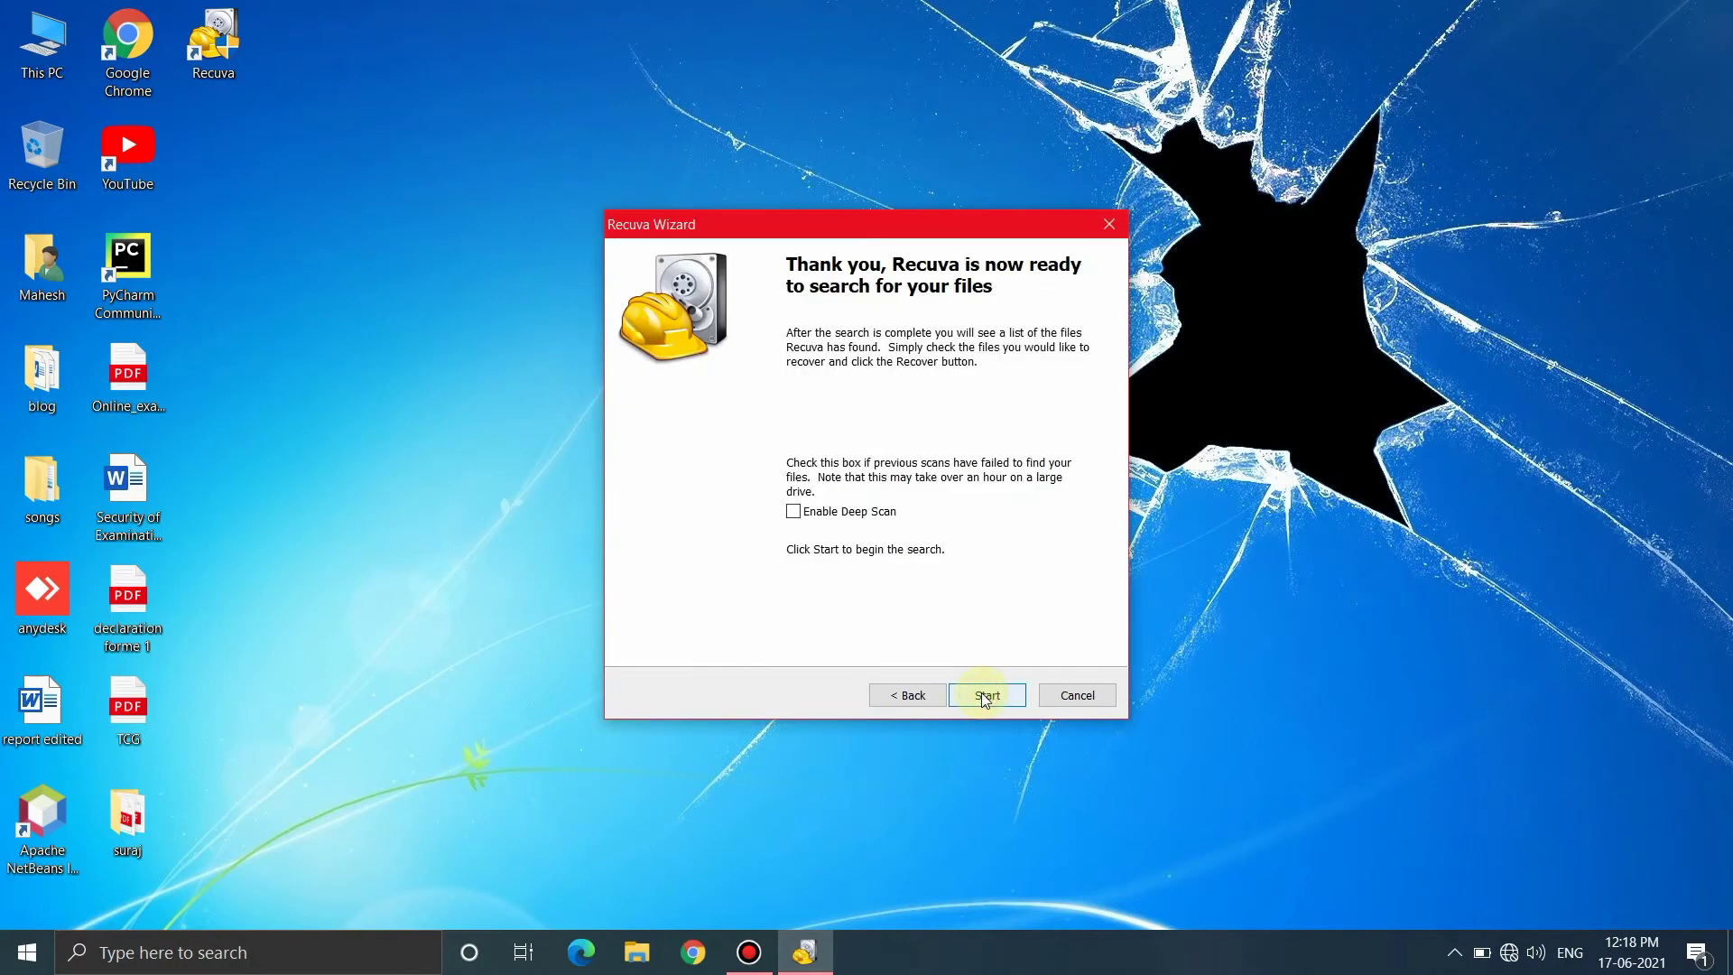
Step: Enable Deep Scan and start the search for deleted files
{"action": "left_click", "coordinate": [817, 516]}
{"action": "left_click", "coordinate": [980, 690]}
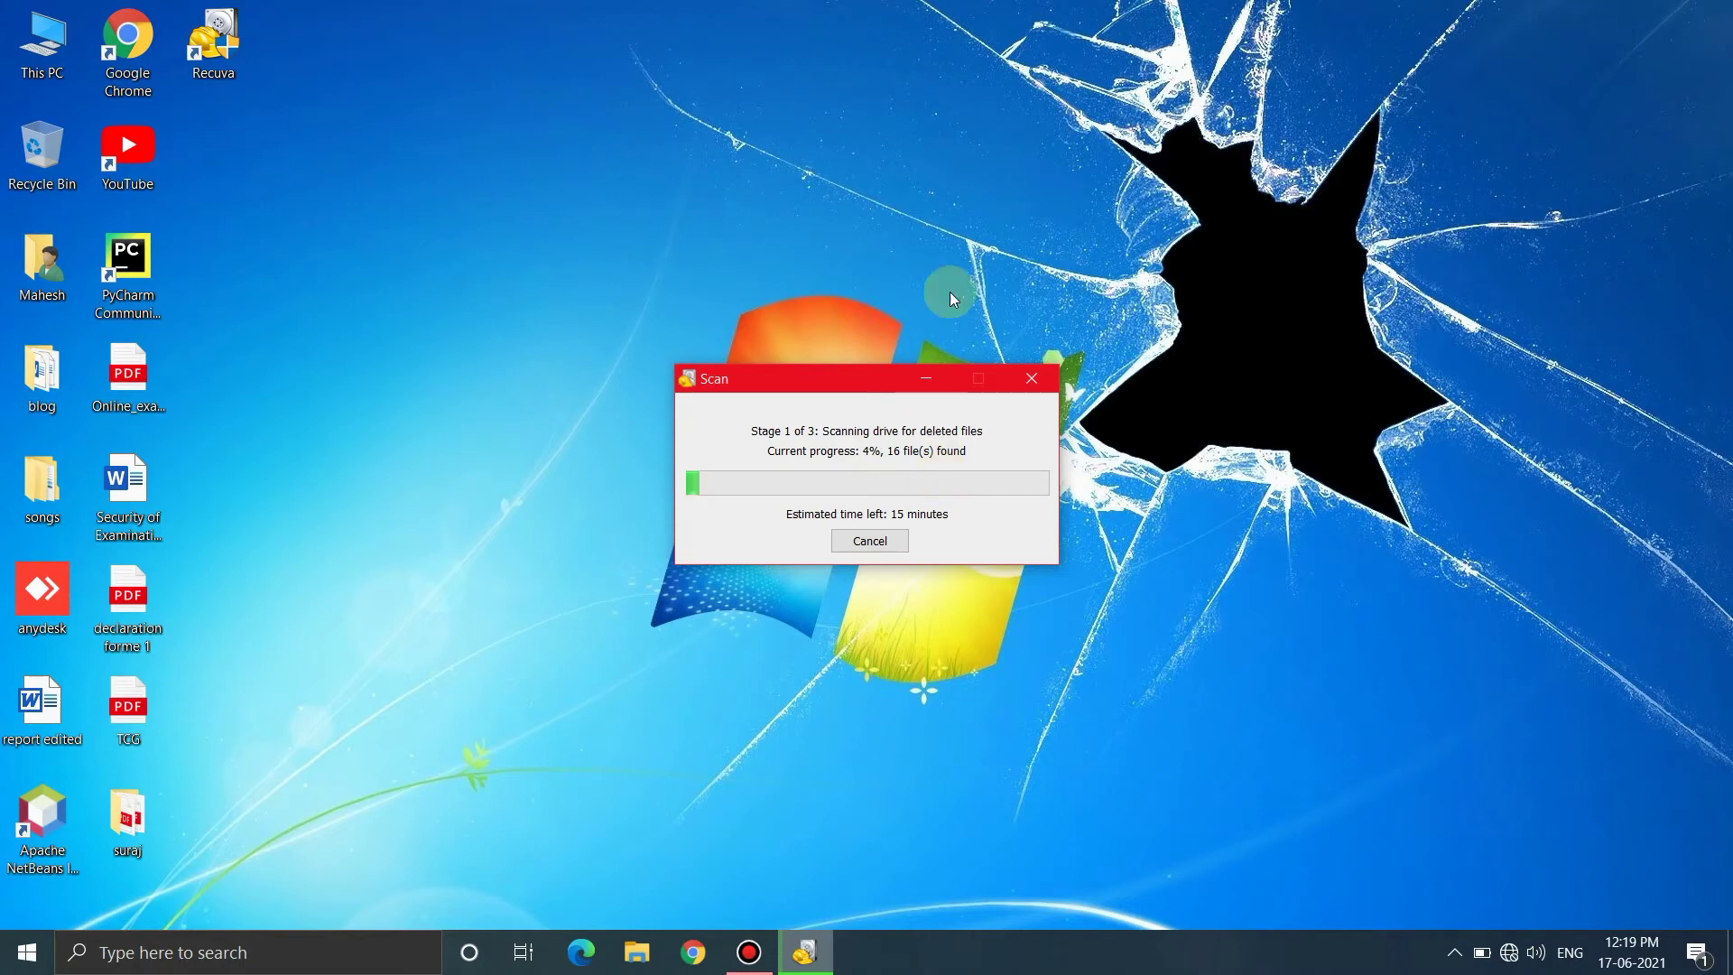
{"action": "mouse_move", "coordinate": [912, 11]}
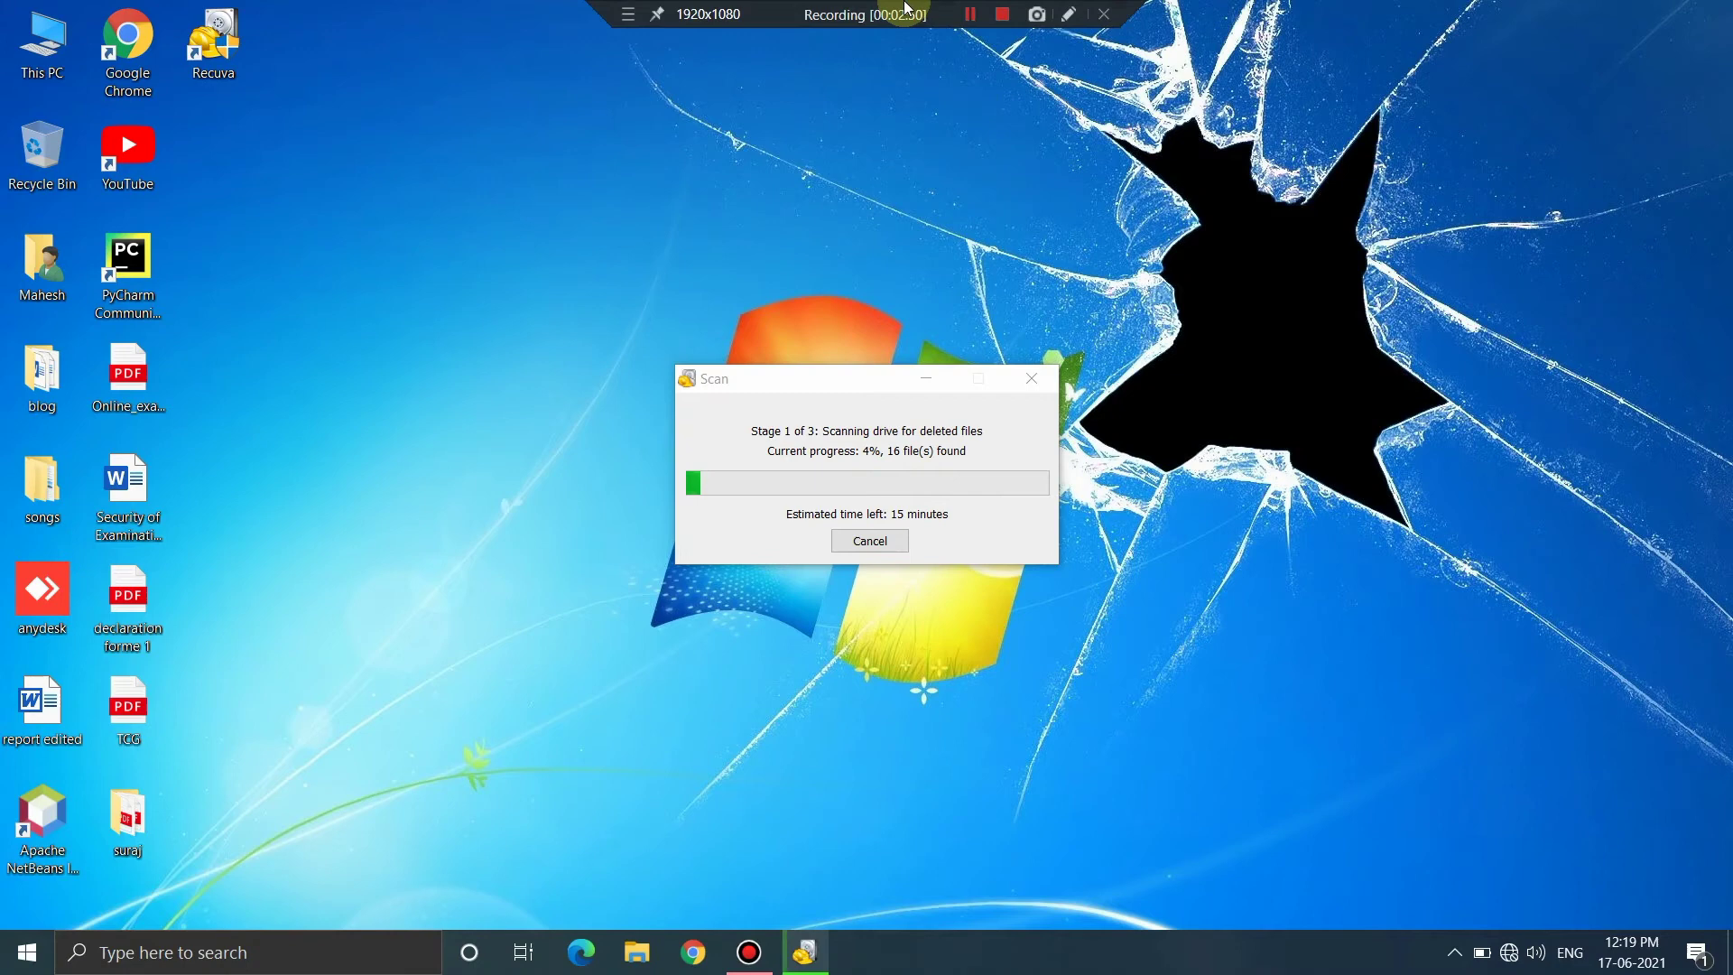
{"action": "left_click", "coordinate": [973, 15]}
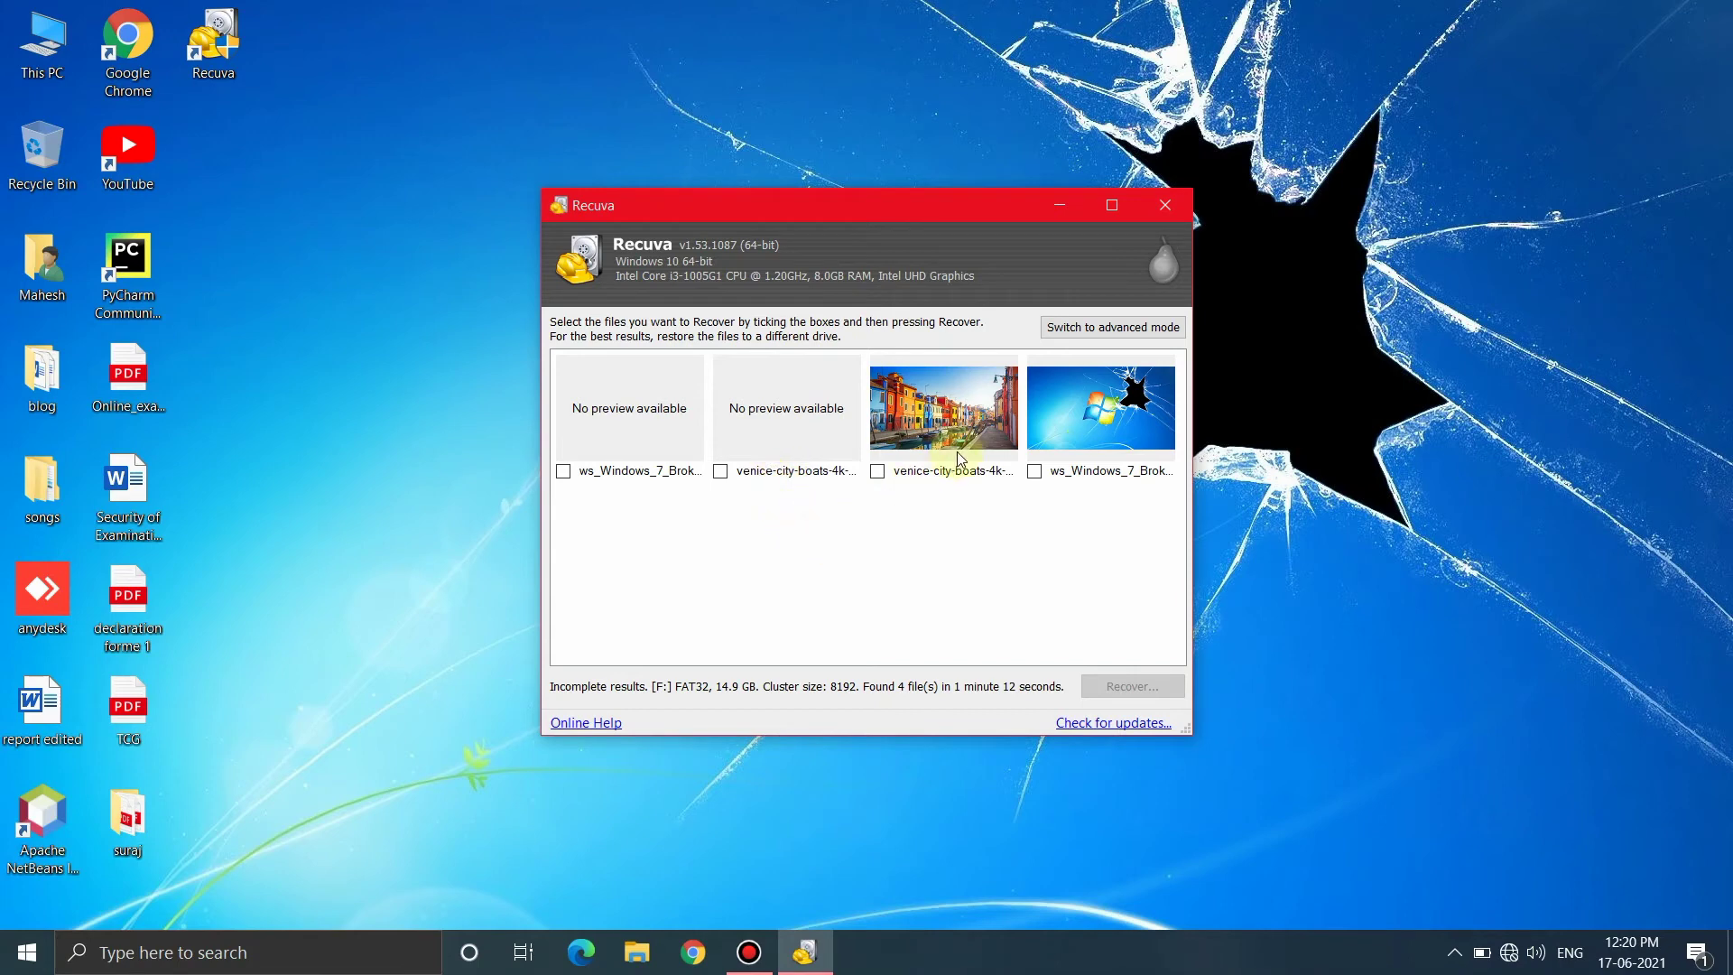
Step: Mark only the venice-city-boats and ws_Windows_7 pictures that have a preview for recovery
{"action": "left_click", "coordinate": [923, 473]}
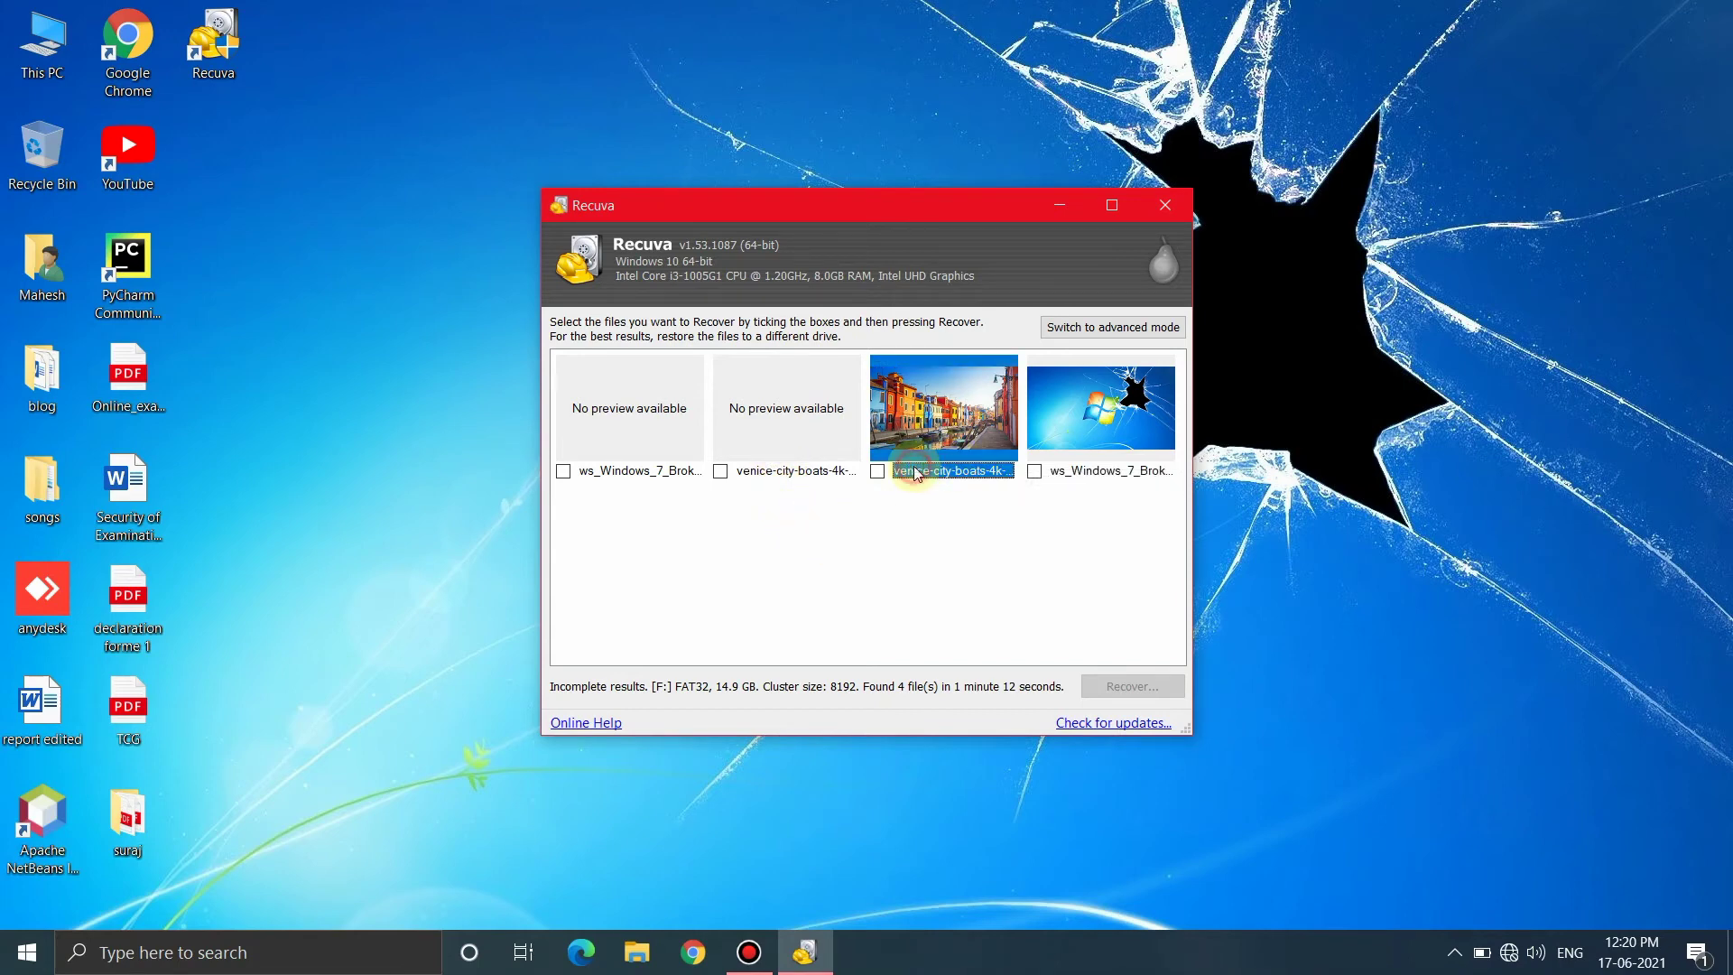
{"action": "left_click", "coordinate": [878, 471]}
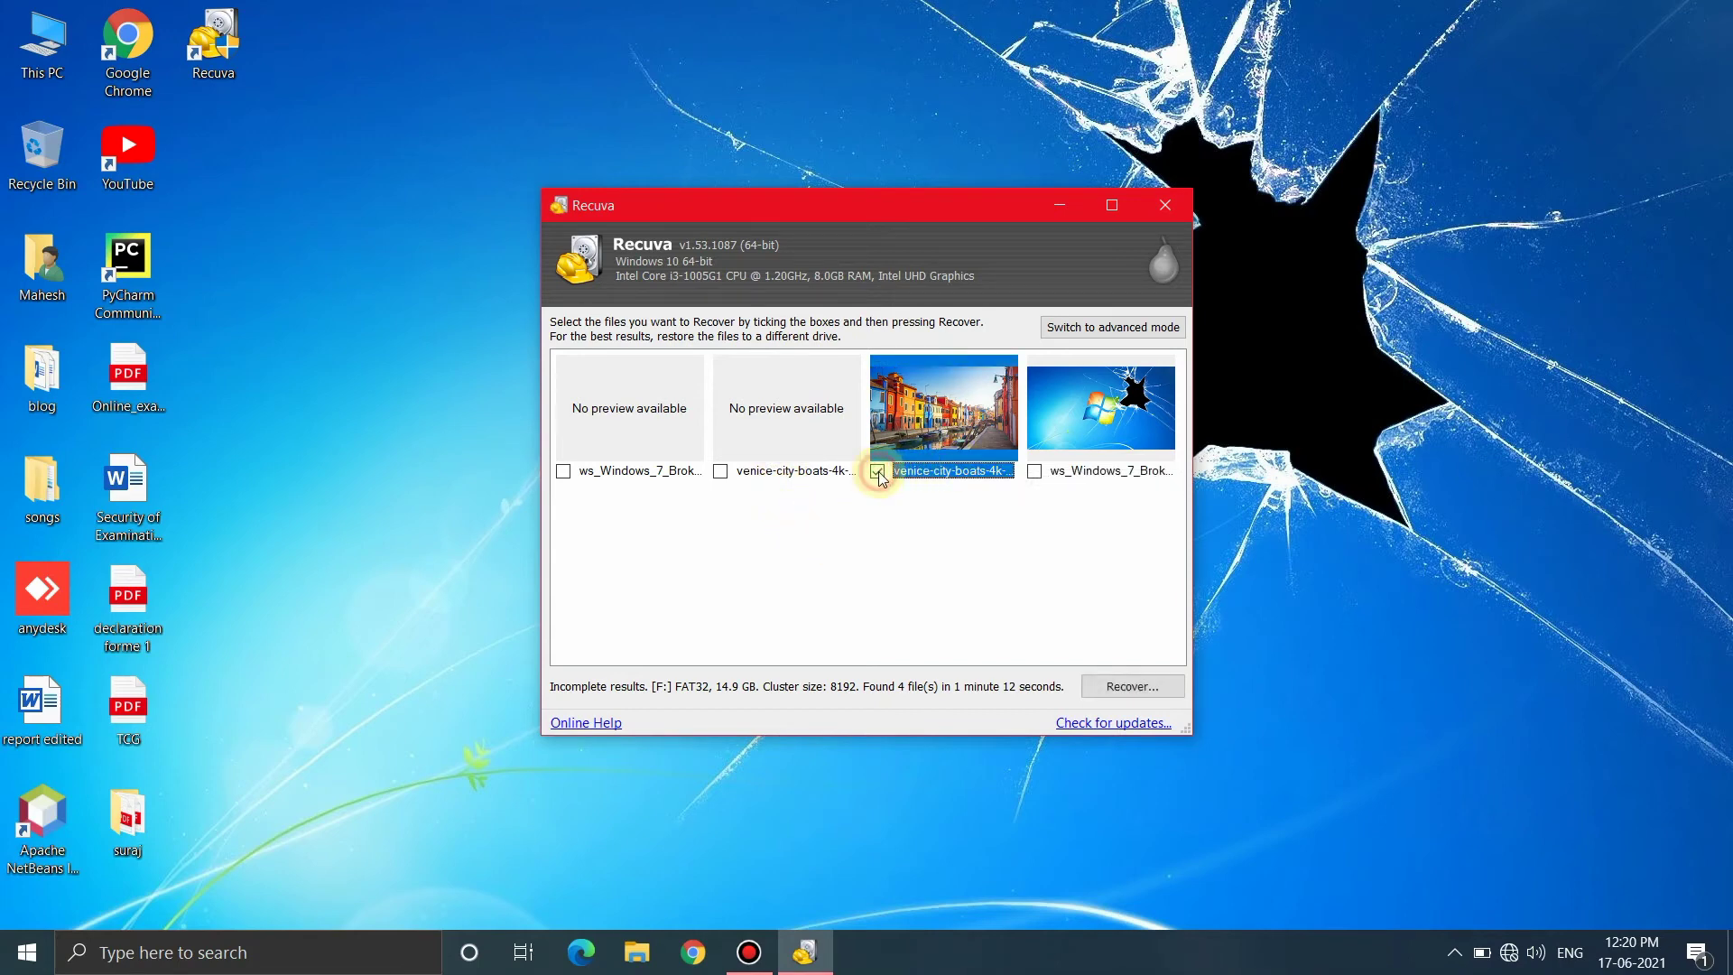
{"action": "left_click", "coordinate": [1035, 470]}
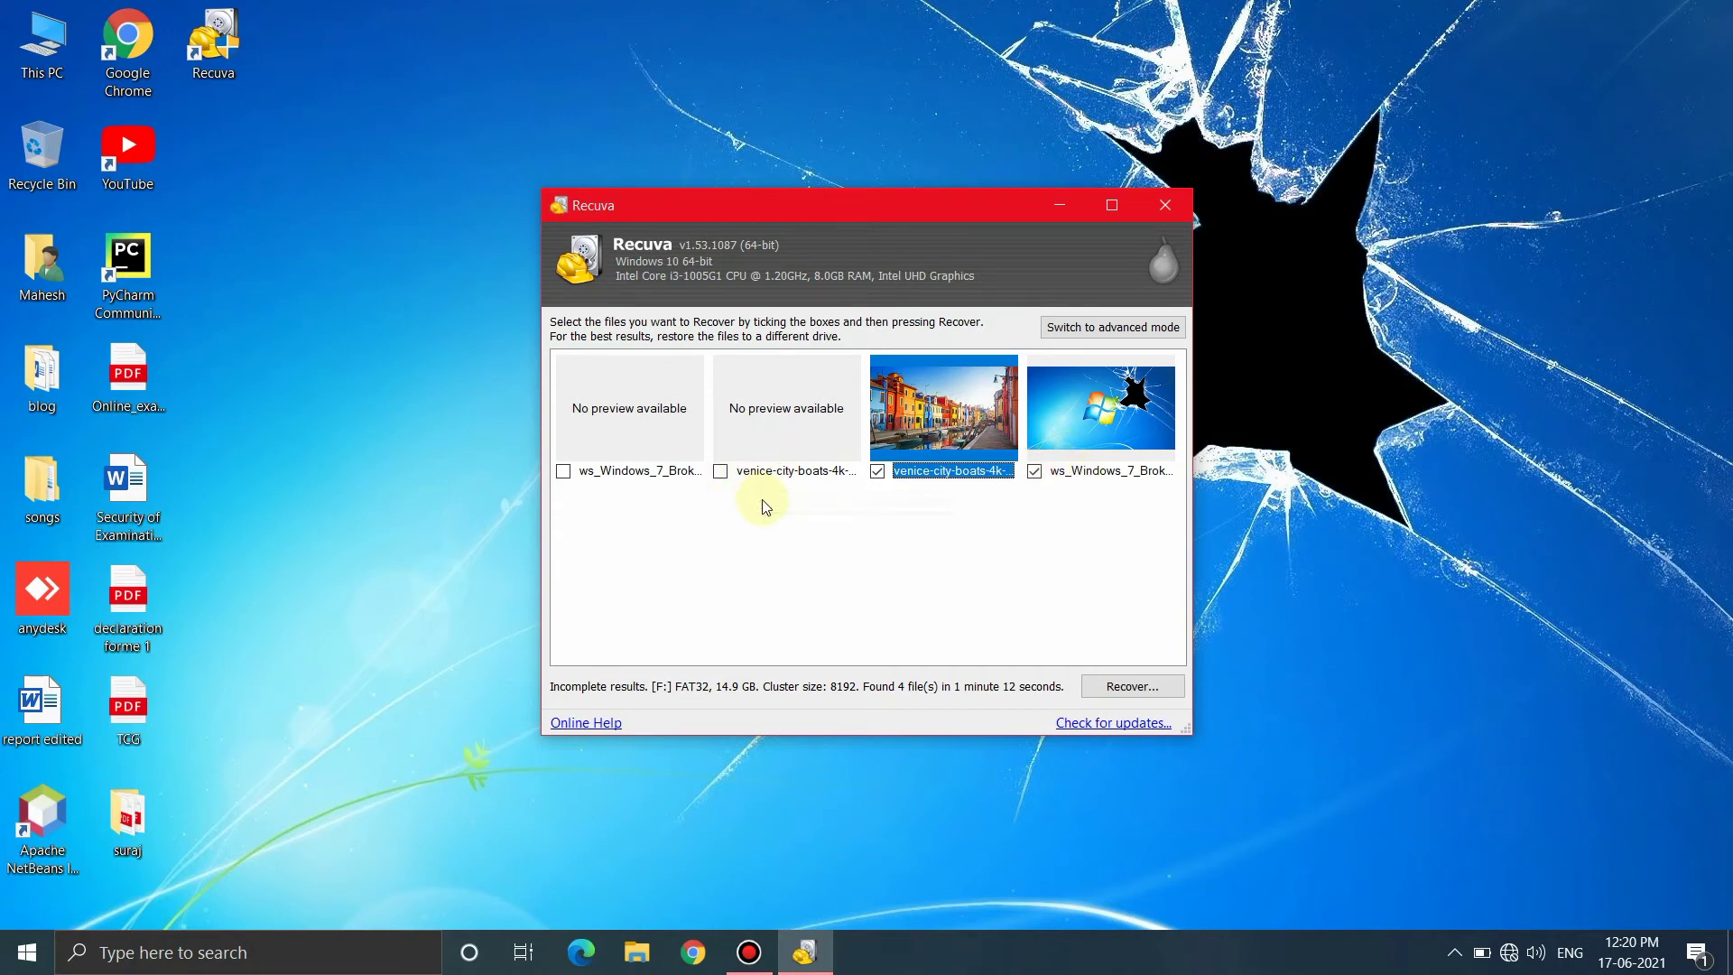
{"action": "left_click", "coordinate": [725, 471]}
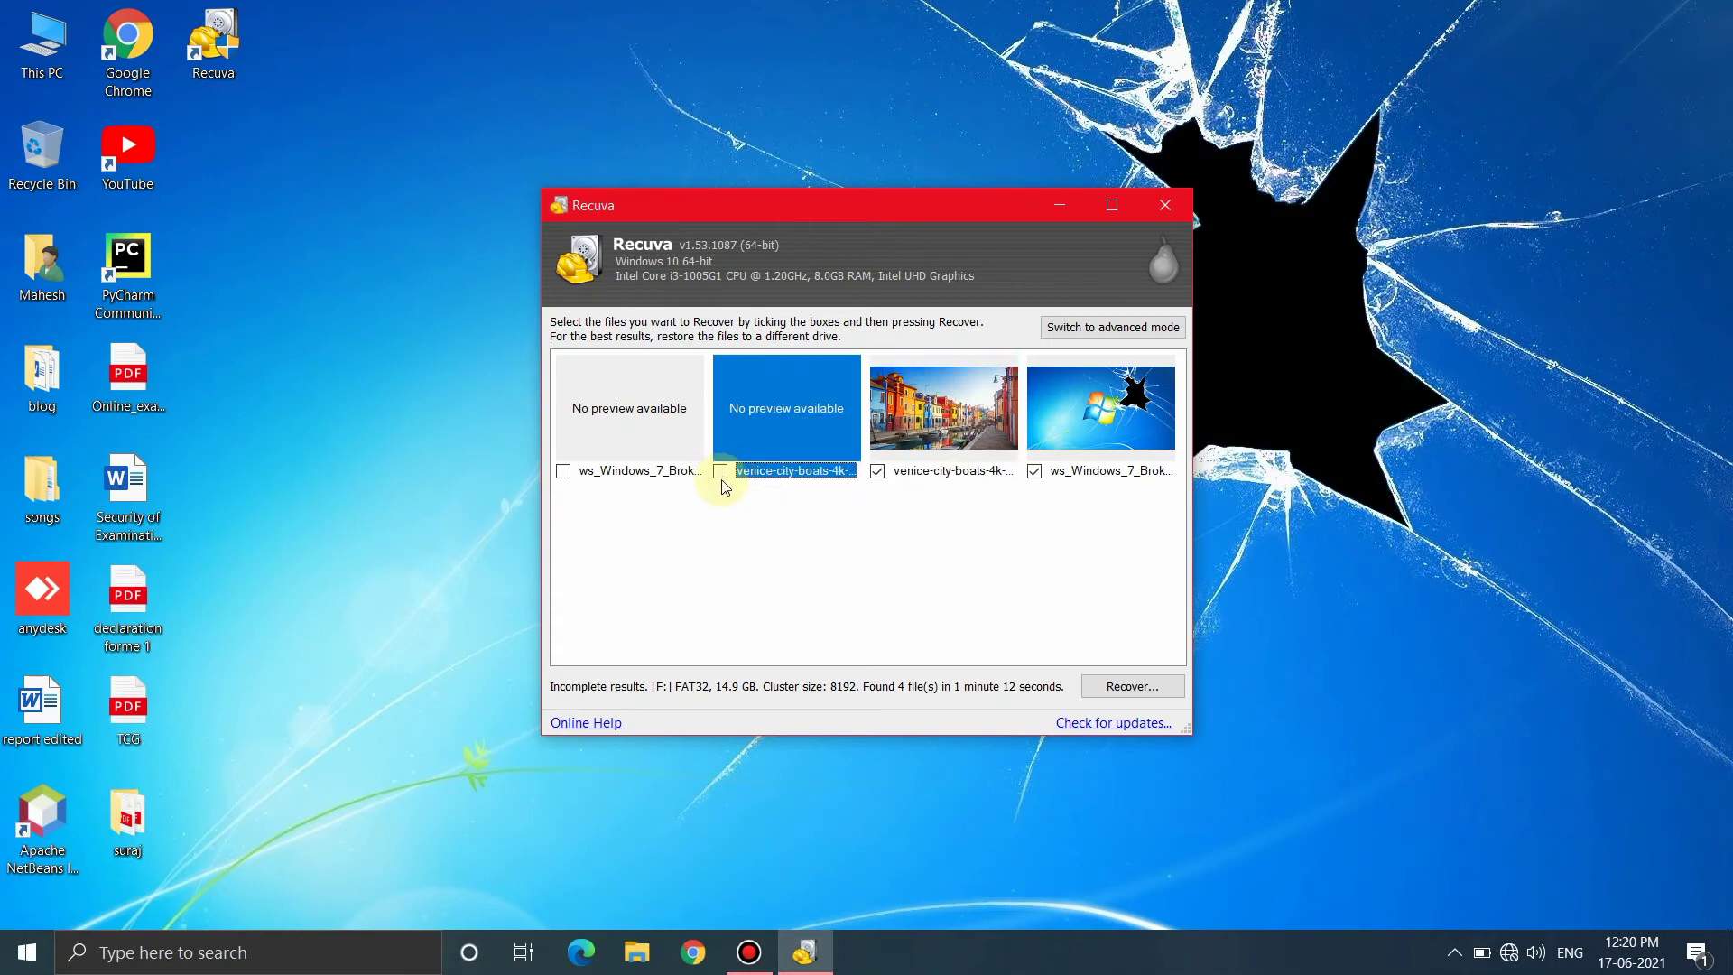
Step: Recover the marked pictures to the Desktop, dismiss the completion report and close Recuva
{"action": "left_click", "coordinate": [726, 496]}
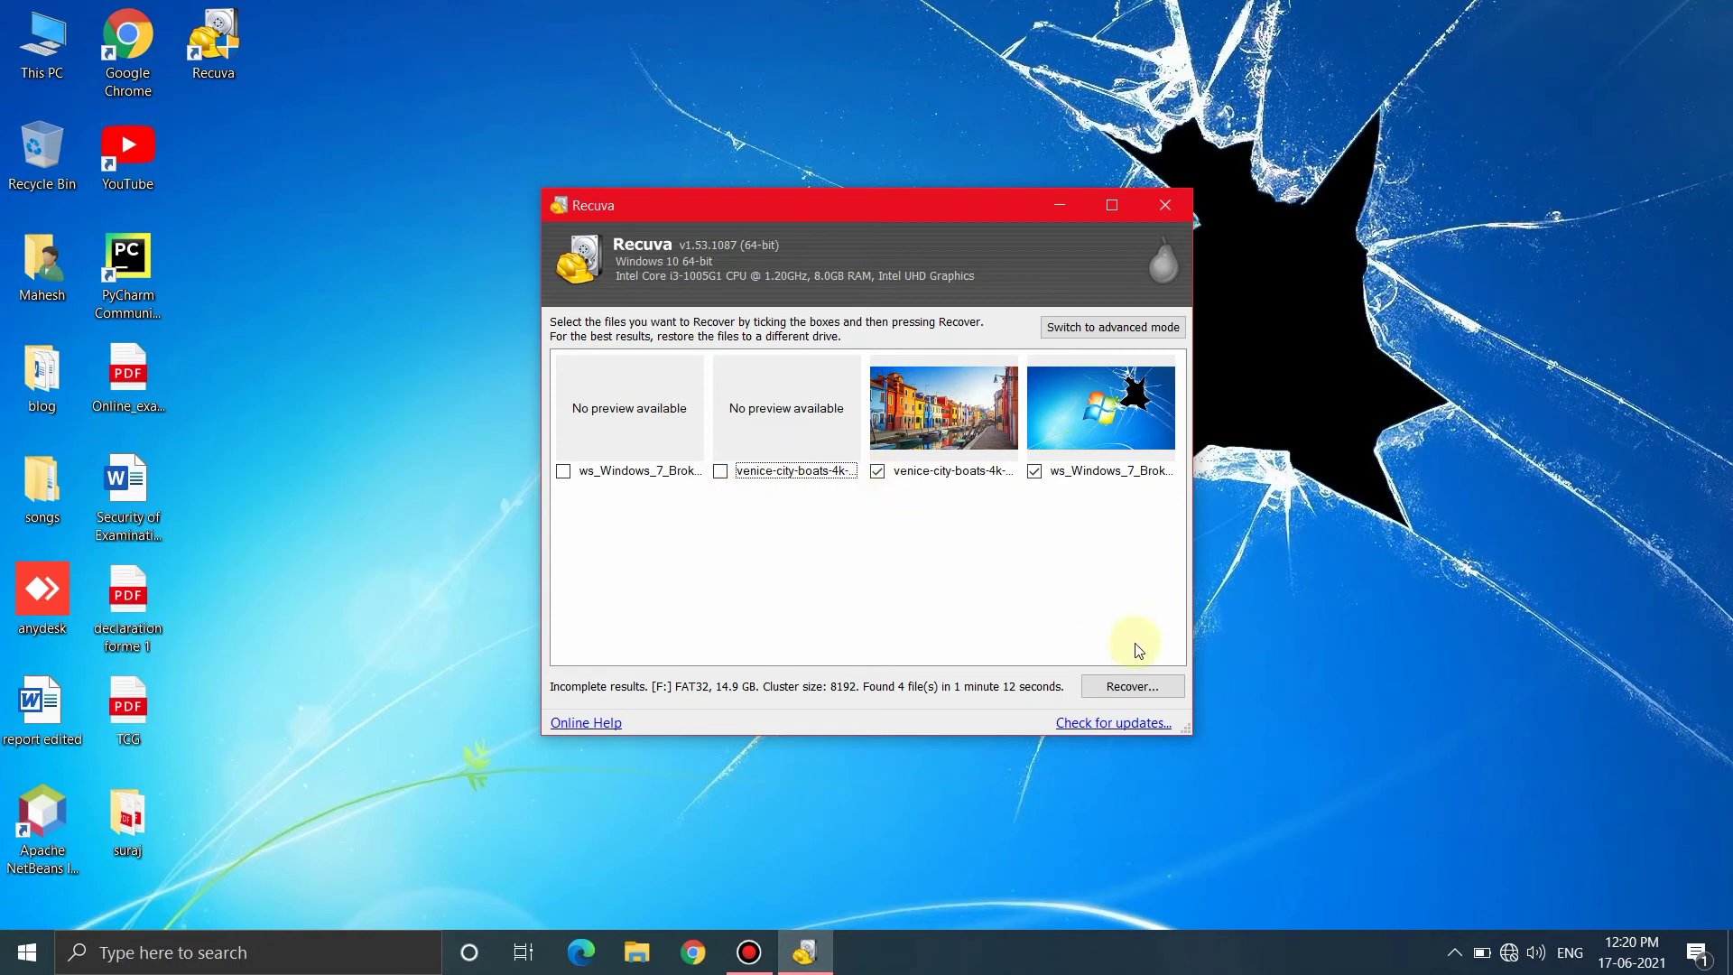
{"action": "left_click", "coordinate": [1133, 688]}
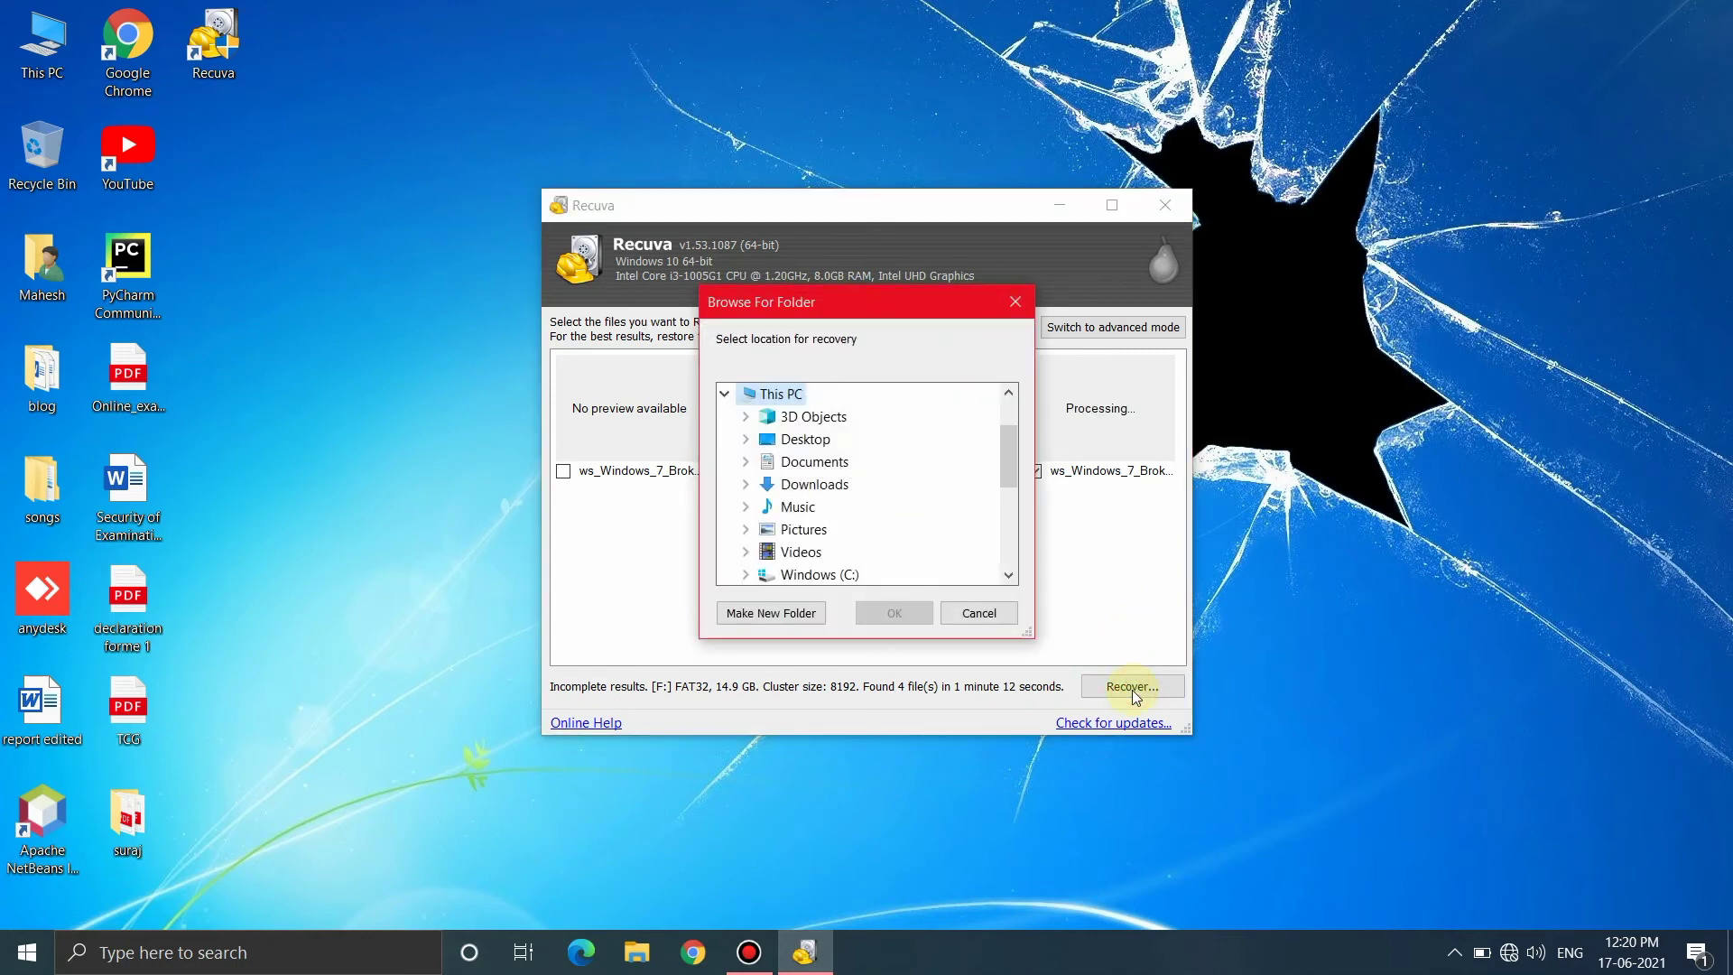
{"action": "left_click", "coordinate": [797, 440]}
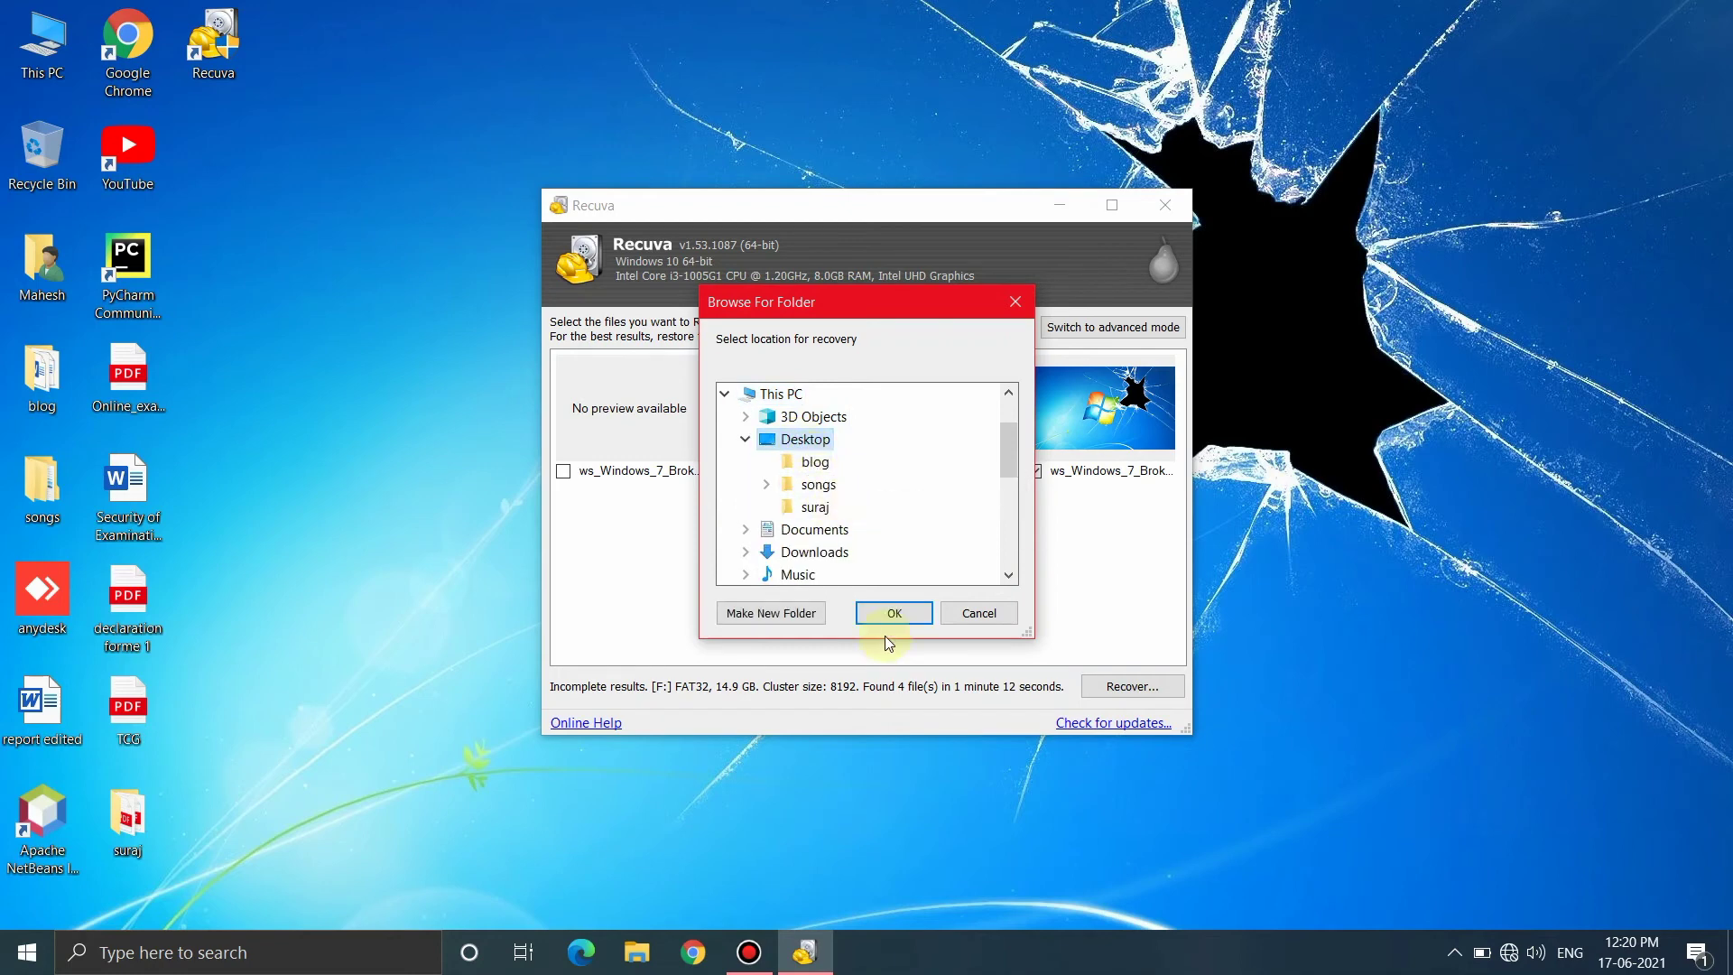
{"action": "left_click", "coordinate": [889, 616]}
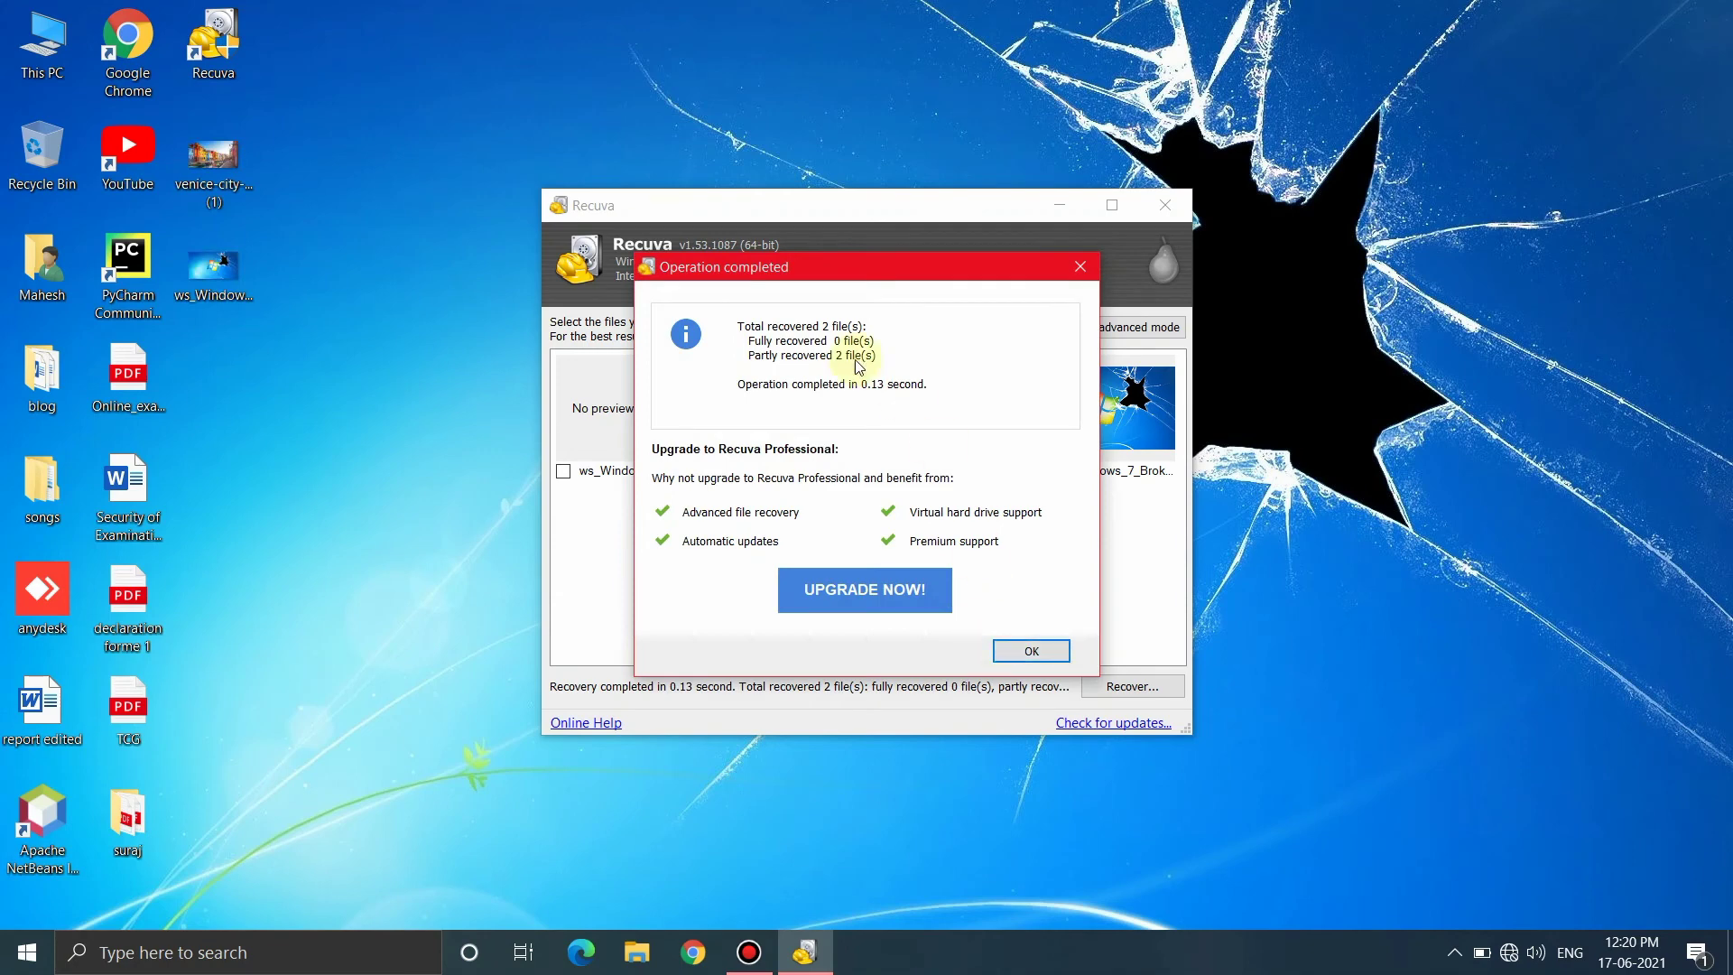
{"action": "left_click", "coordinate": [1032, 651]}
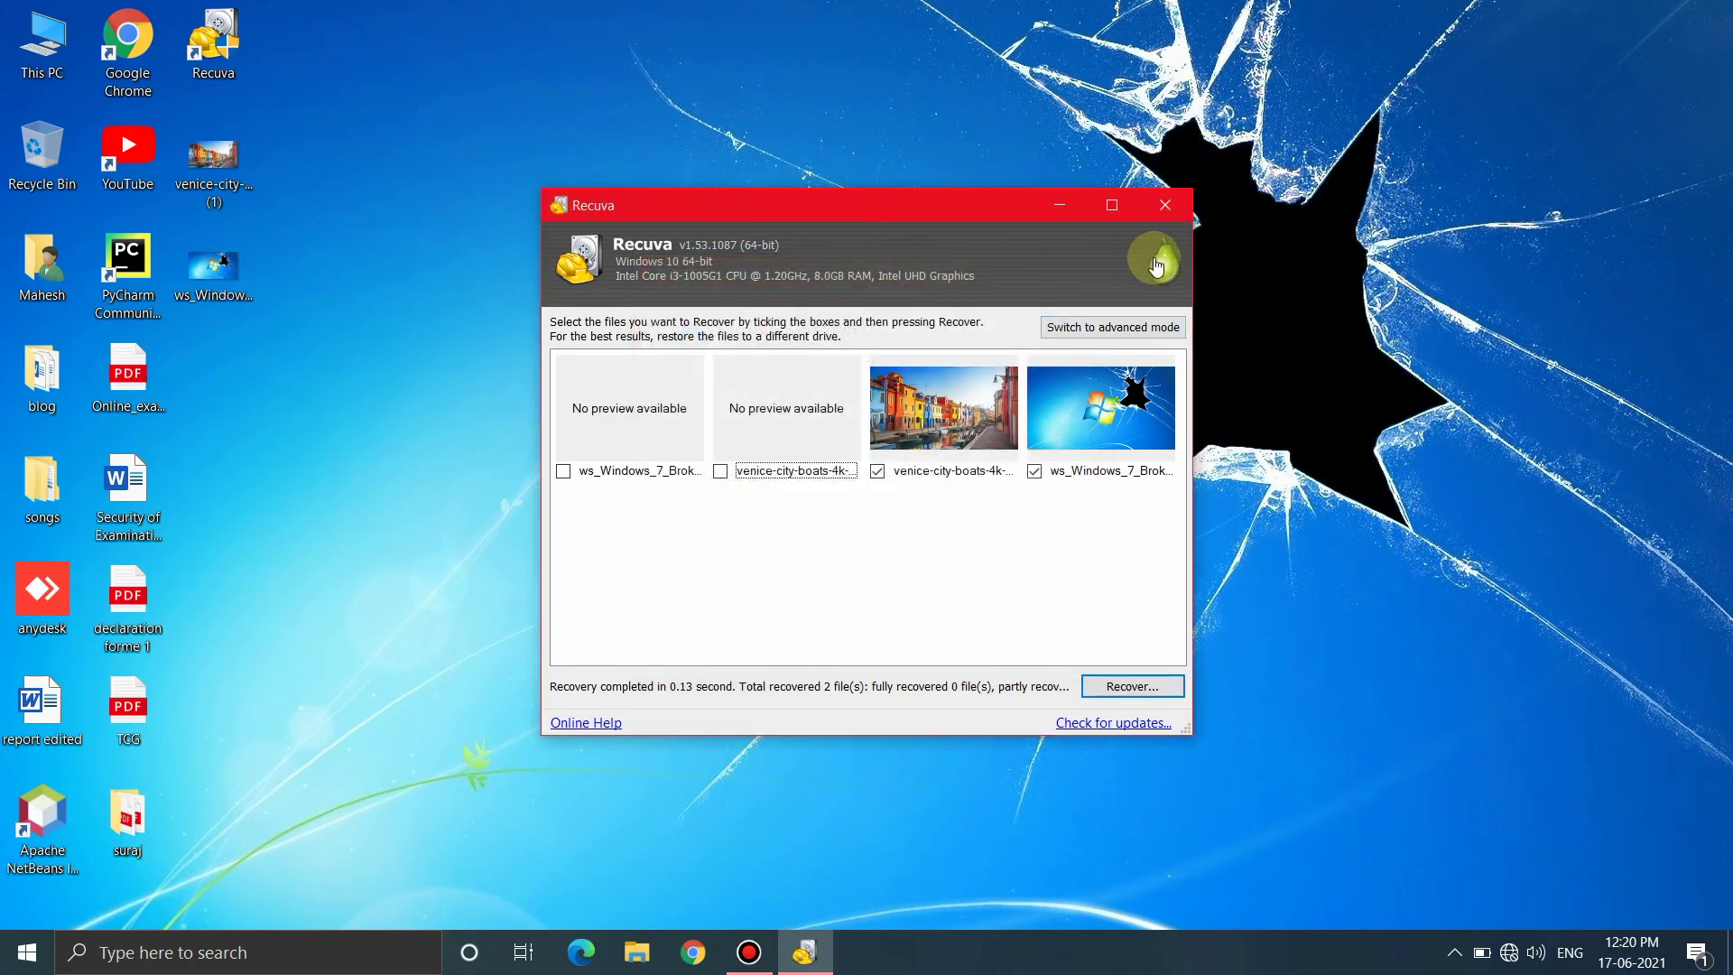
{"action": "left_click", "coordinate": [1165, 207]}
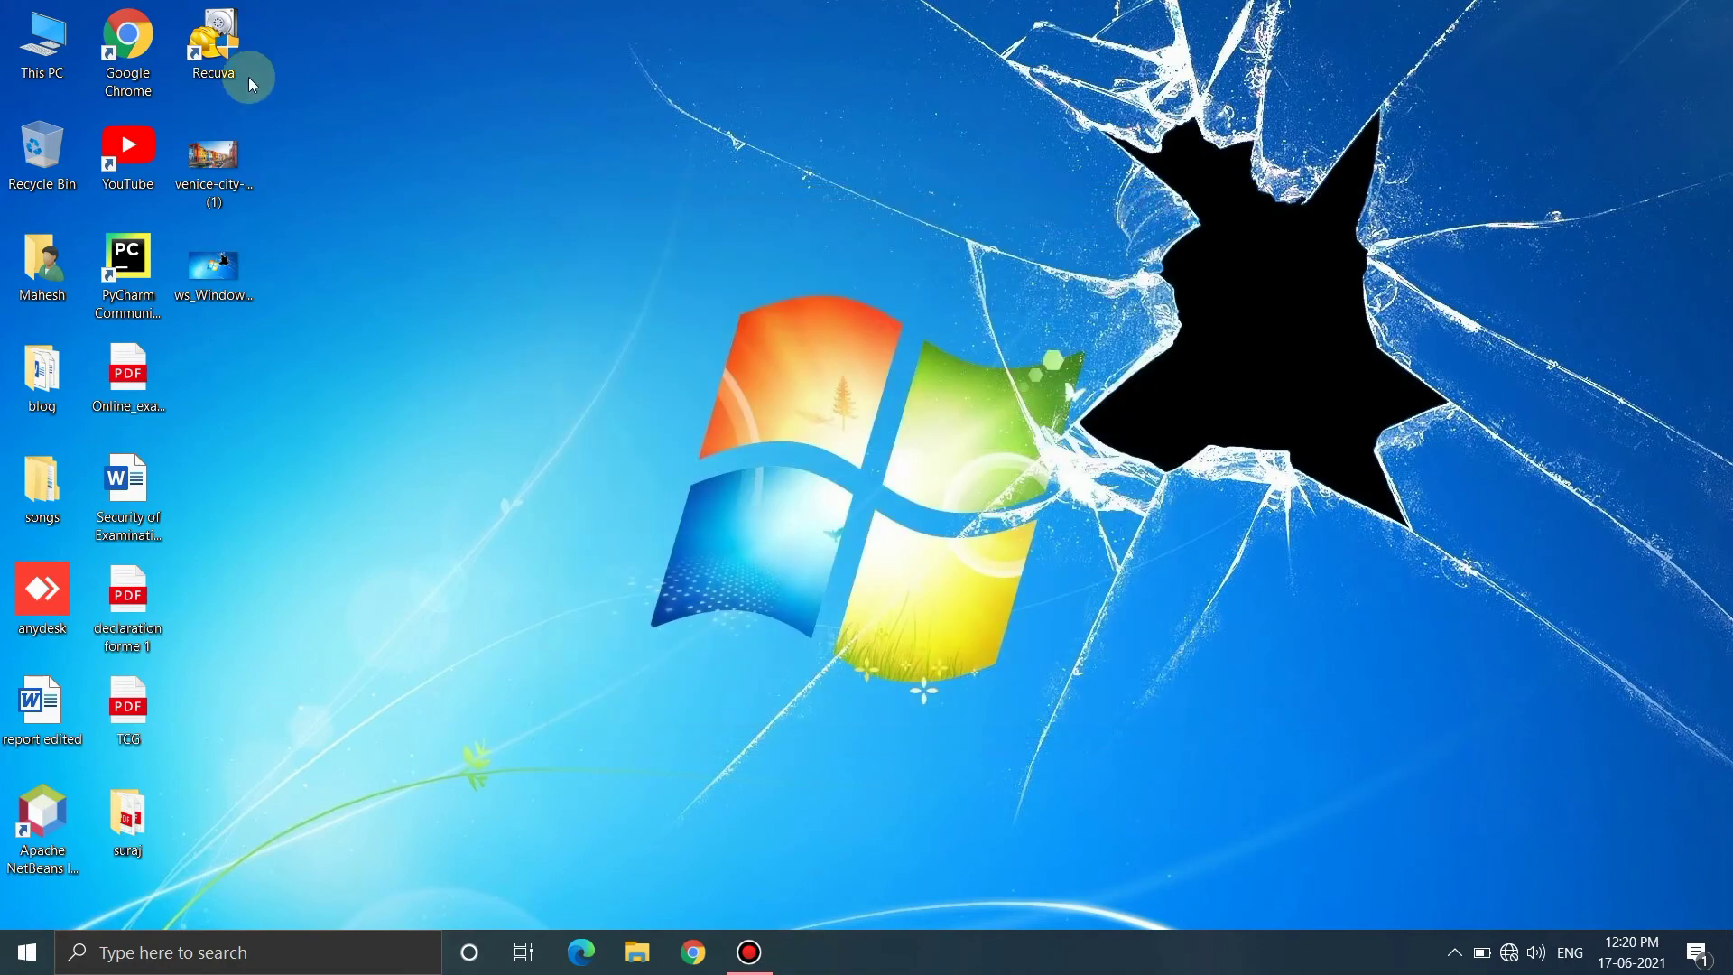
Step: Open the recovered venice-city-boats picture from the desktop, inspect it up close and close the viewer
{"action": "left_click", "coordinate": [246, 173]}
{"action": "double_click", "coordinate": [245, 180]}
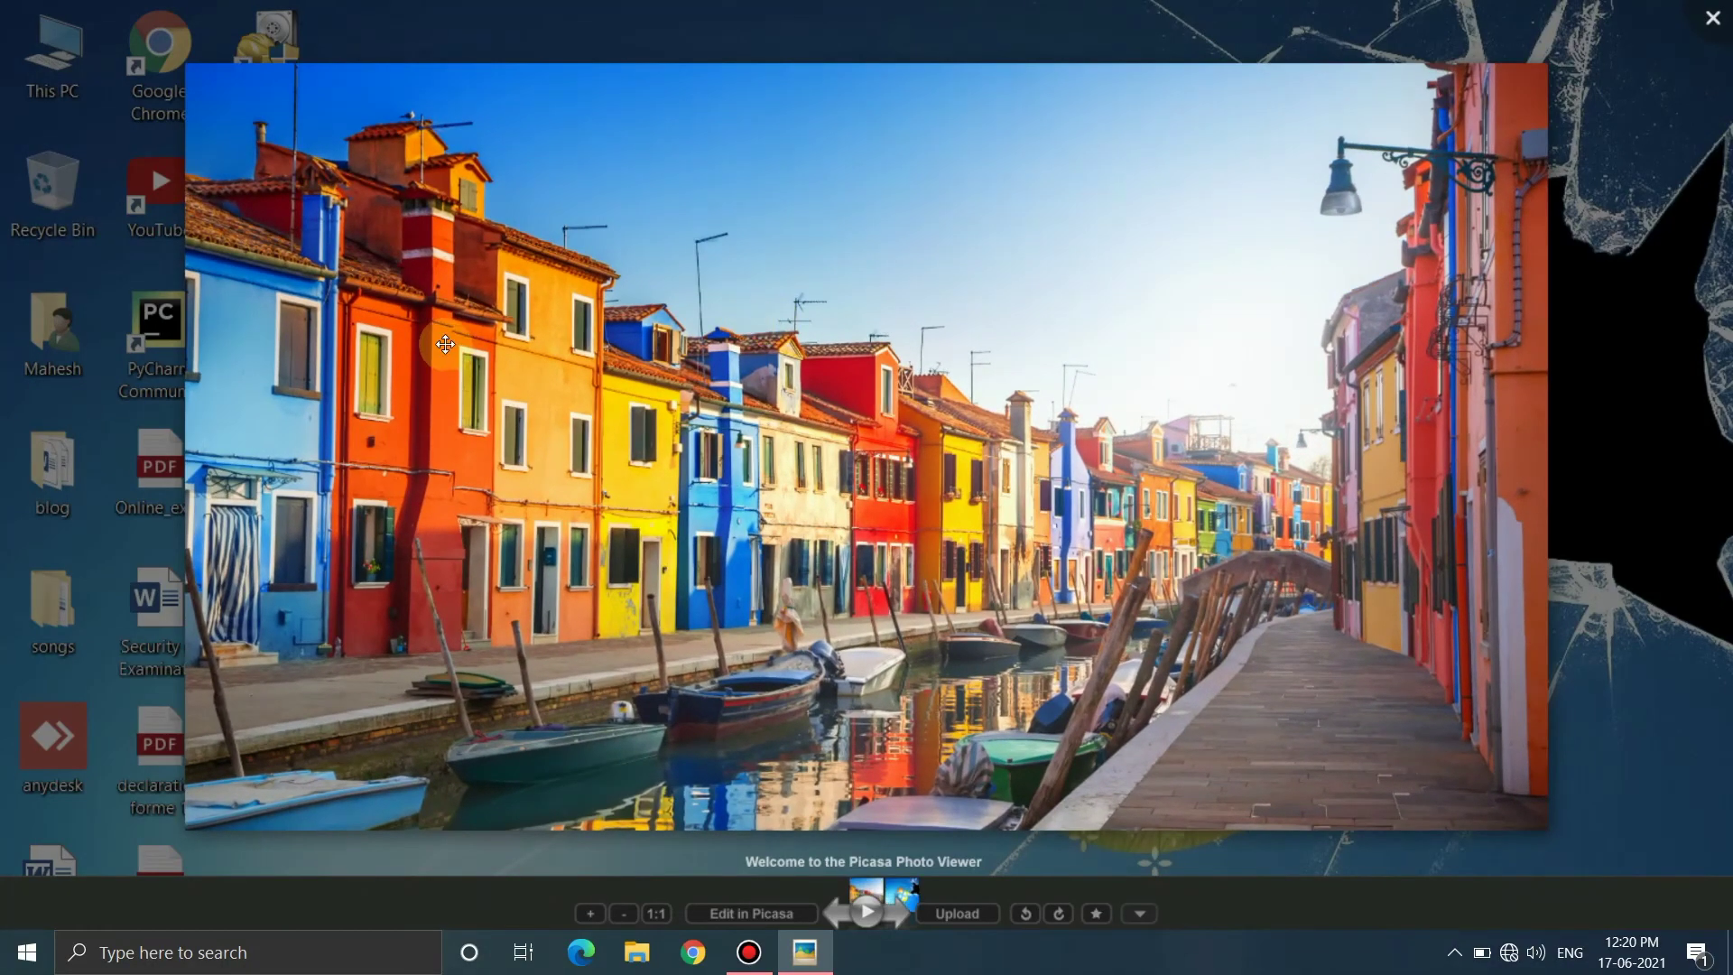
{"action": "scroll", "coordinate": [446, 344], "scroll_direction": "up", "scroll_amount": 4}
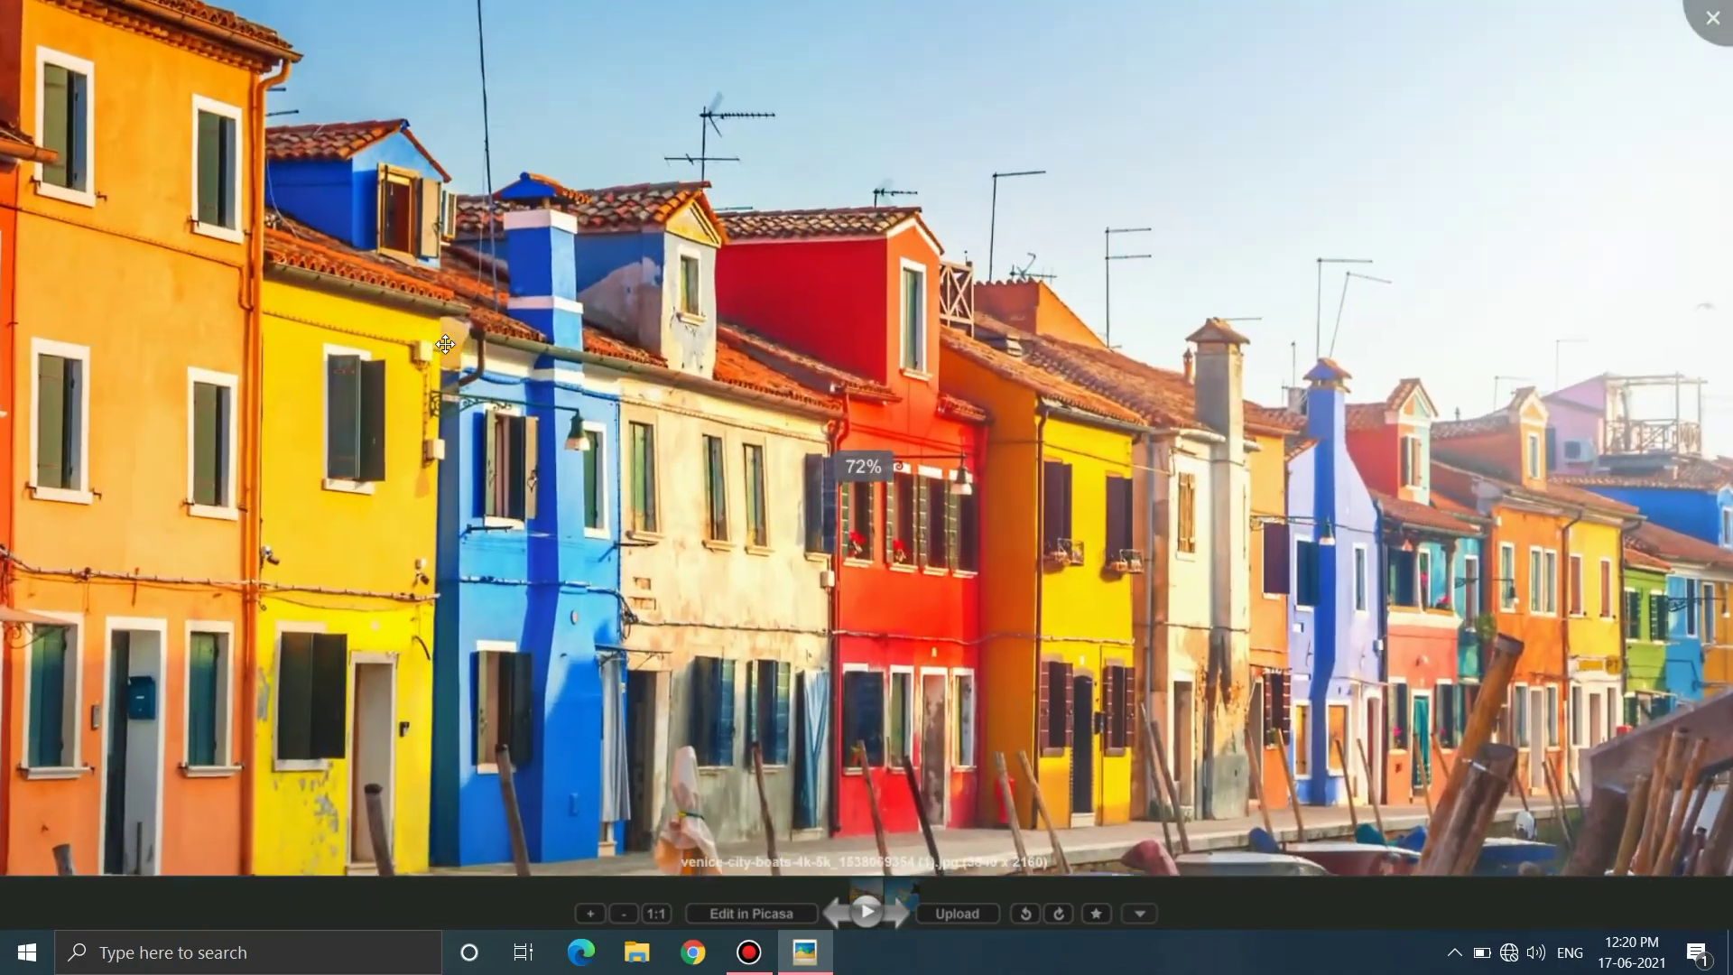
{"action": "scroll", "coordinate": [446, 344], "scroll_direction": "up", "scroll_amount": 5}
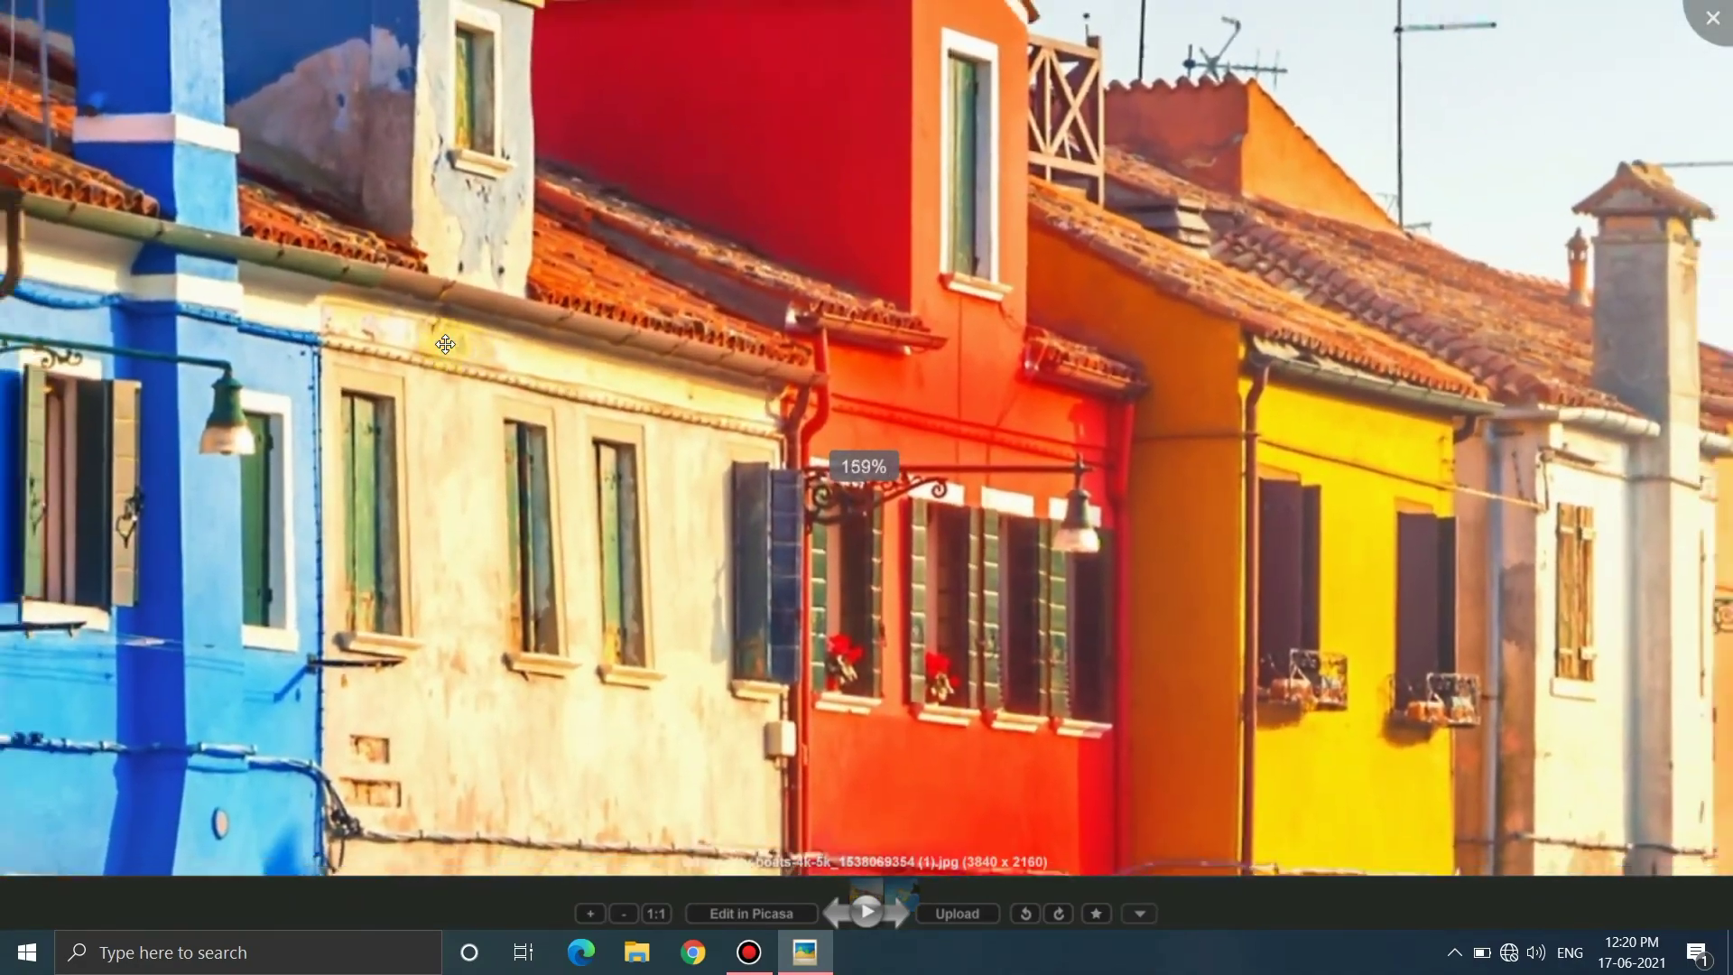
{"action": "scroll", "coordinate": [446, 344], "scroll_direction": "down", "scroll_amount": 9}
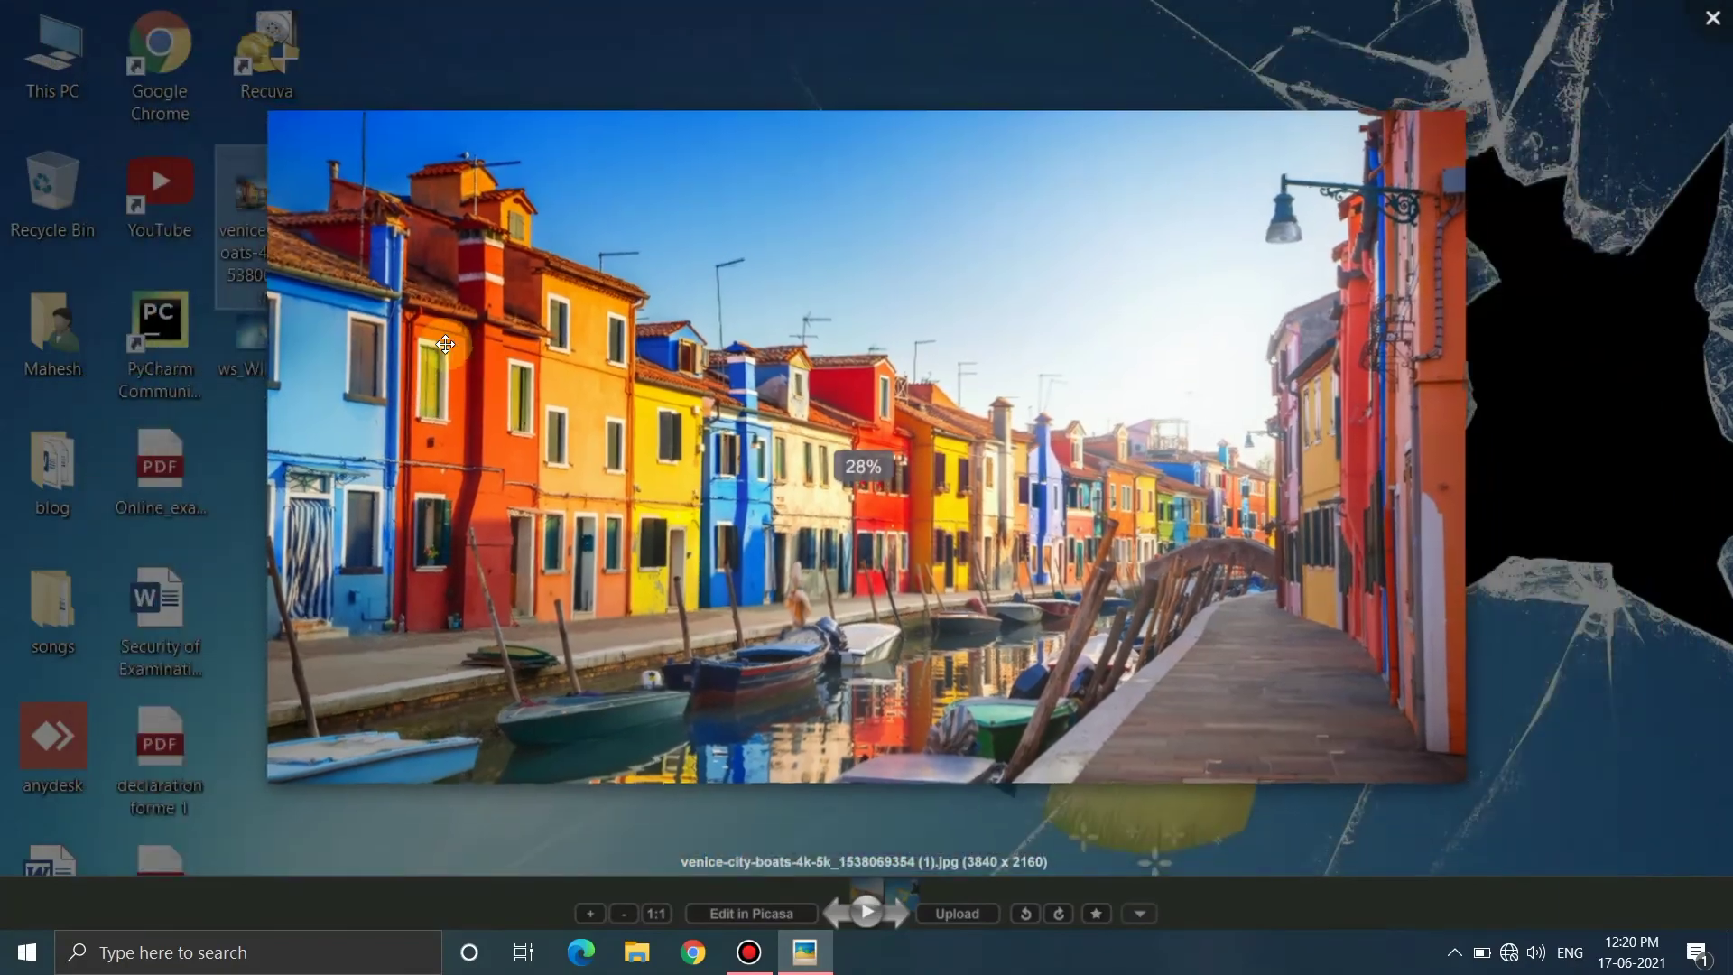
{"action": "left_click", "coordinate": [162, 312]}
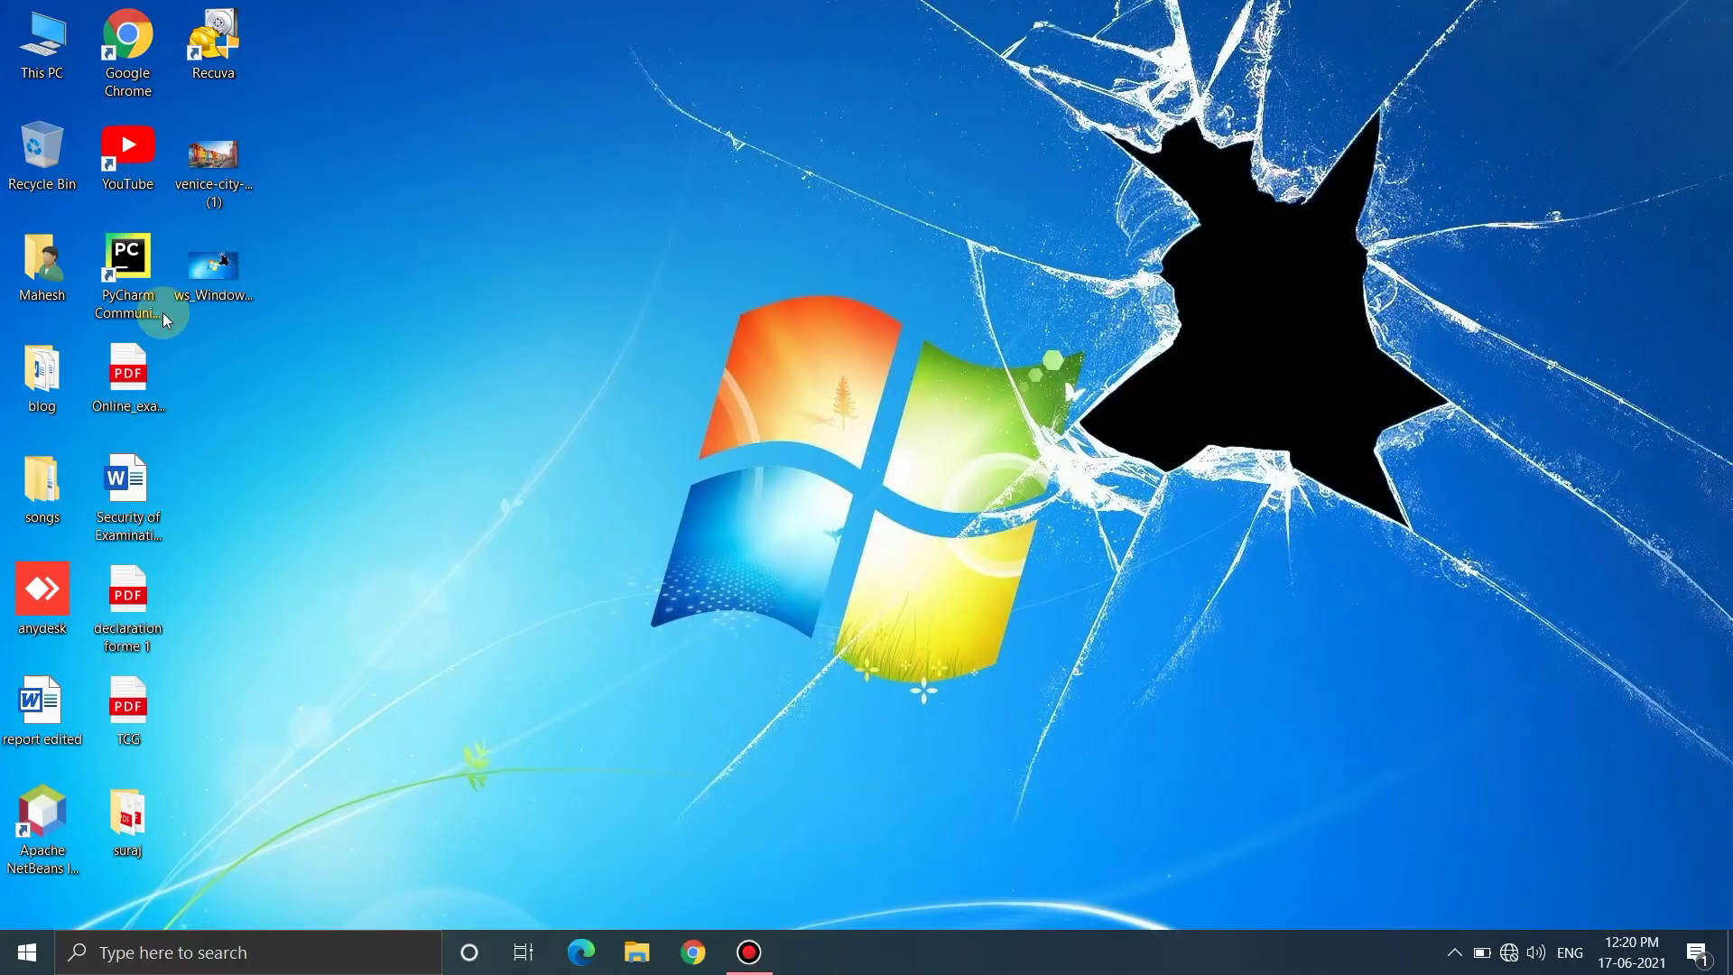
Step: Open the recovered ws_Windows_7_Broken picture from the desktop, inspect it up close and close the viewer
{"action": "double_click", "coordinate": [216, 267]}
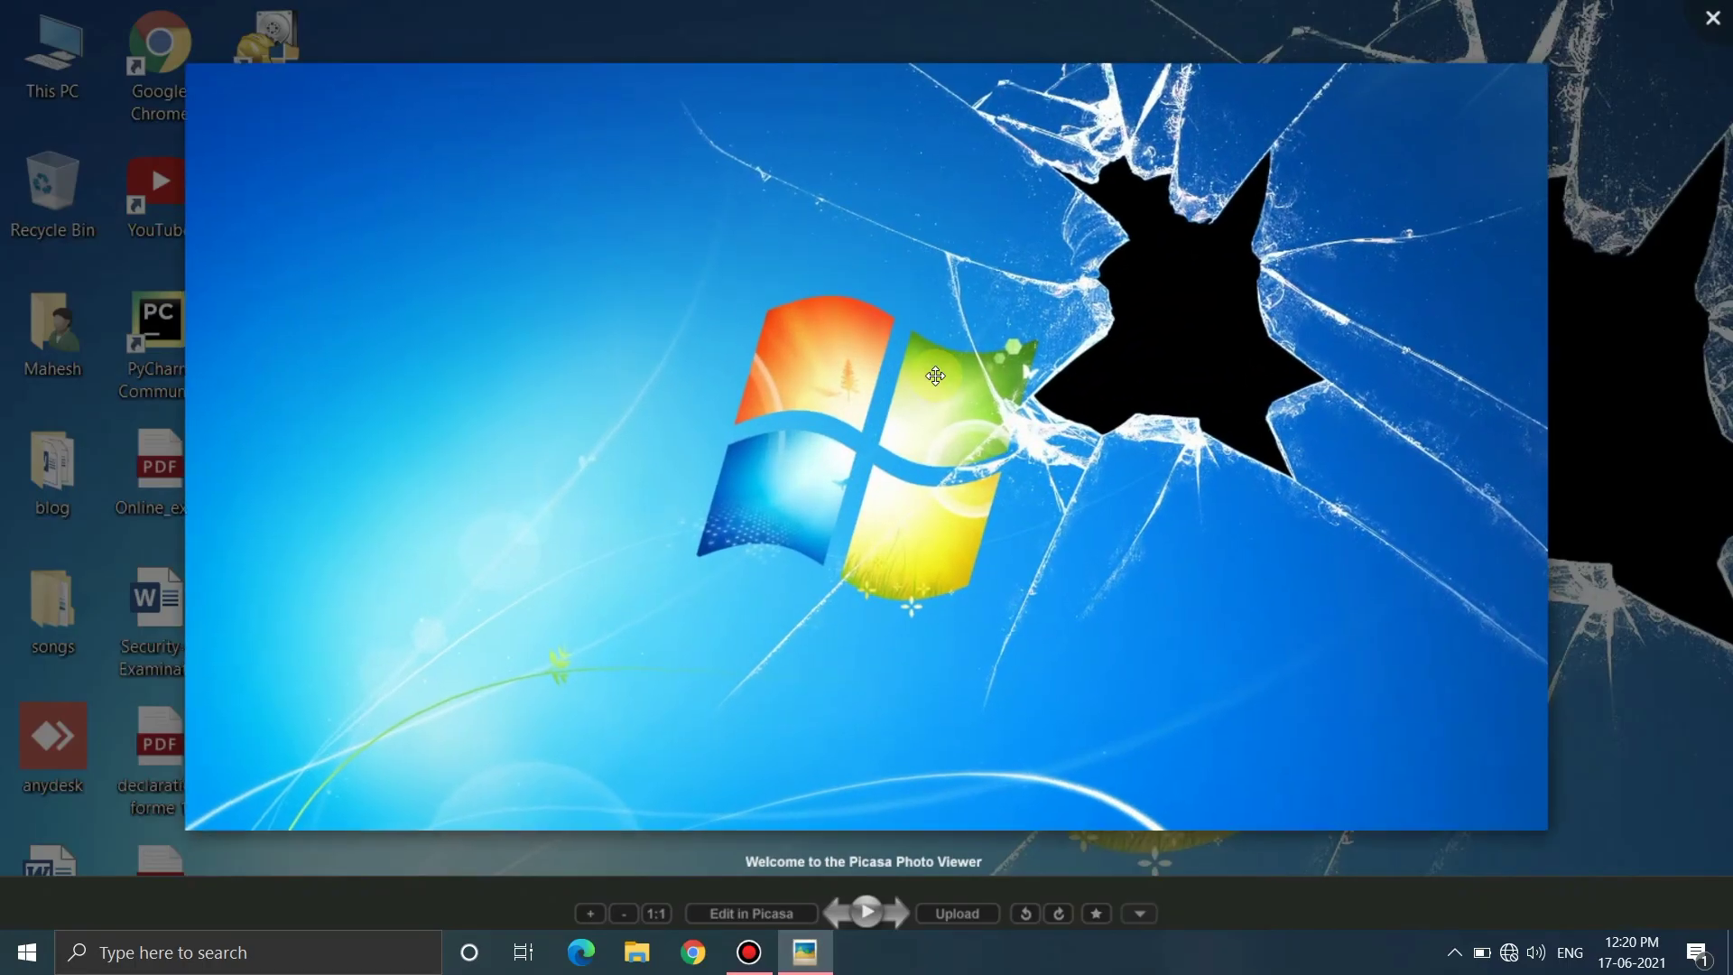
{"action": "scroll", "coordinate": [936, 375], "scroll_direction": "up", "scroll_amount": 3}
{"action": "scroll", "coordinate": [936, 376], "scroll_direction": "down", "scroll_amount": 3}
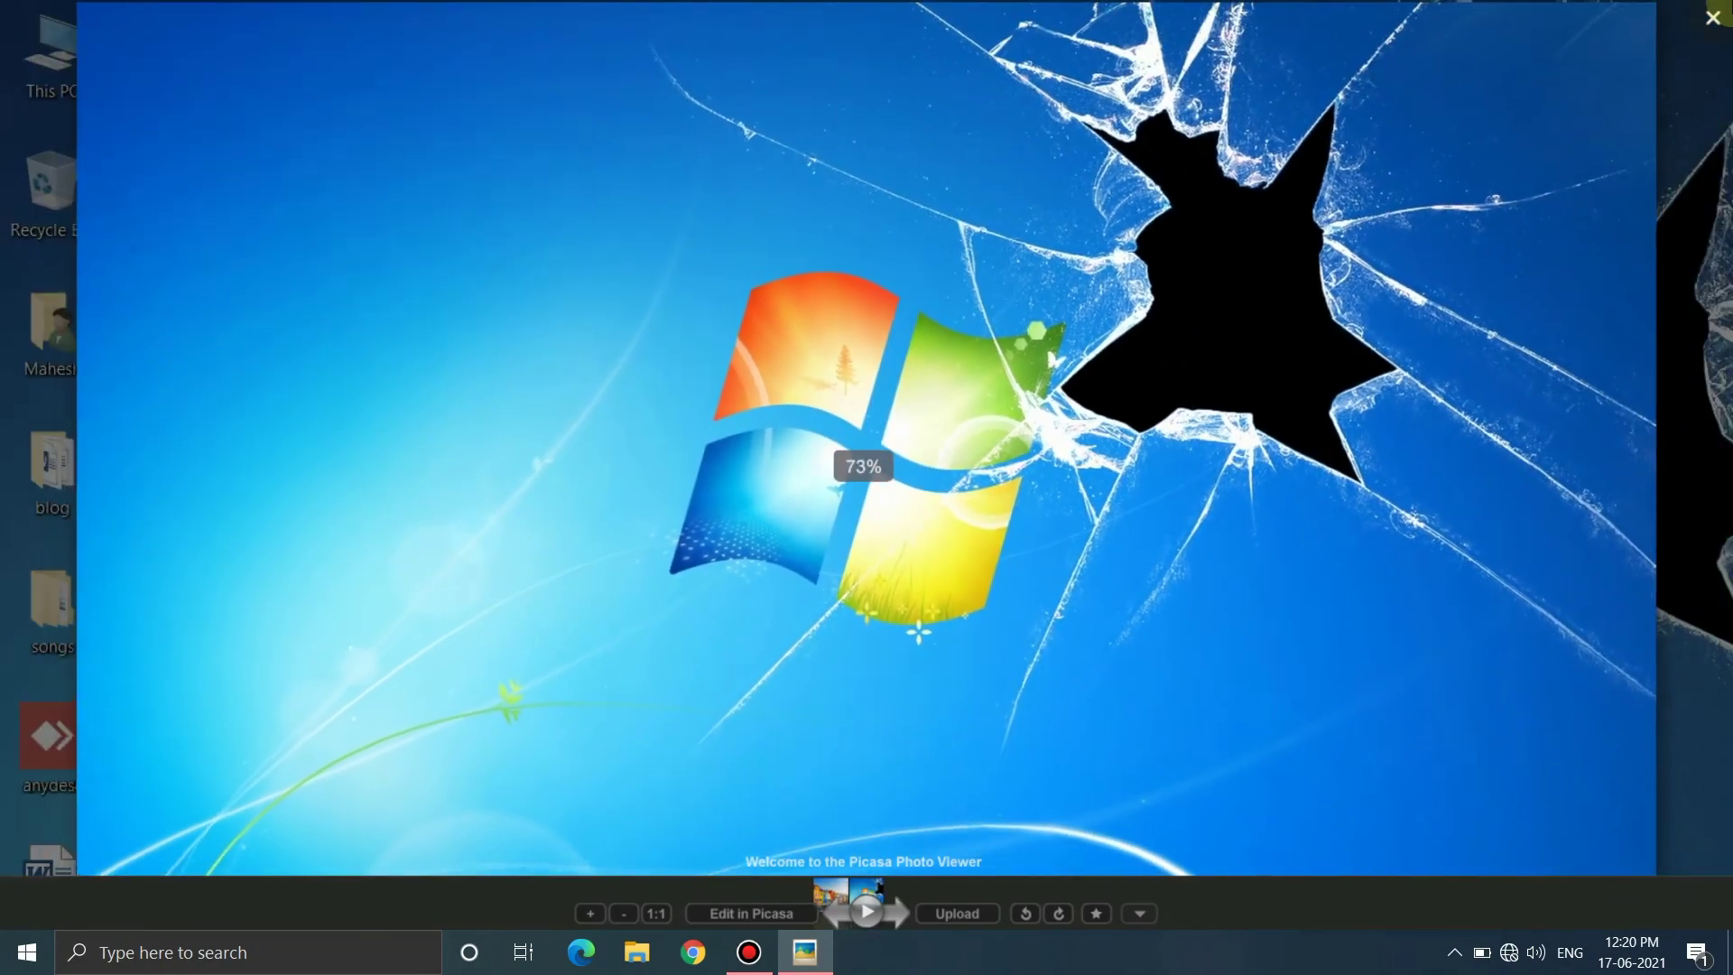
{"action": "left_click", "coordinate": [414, 142]}
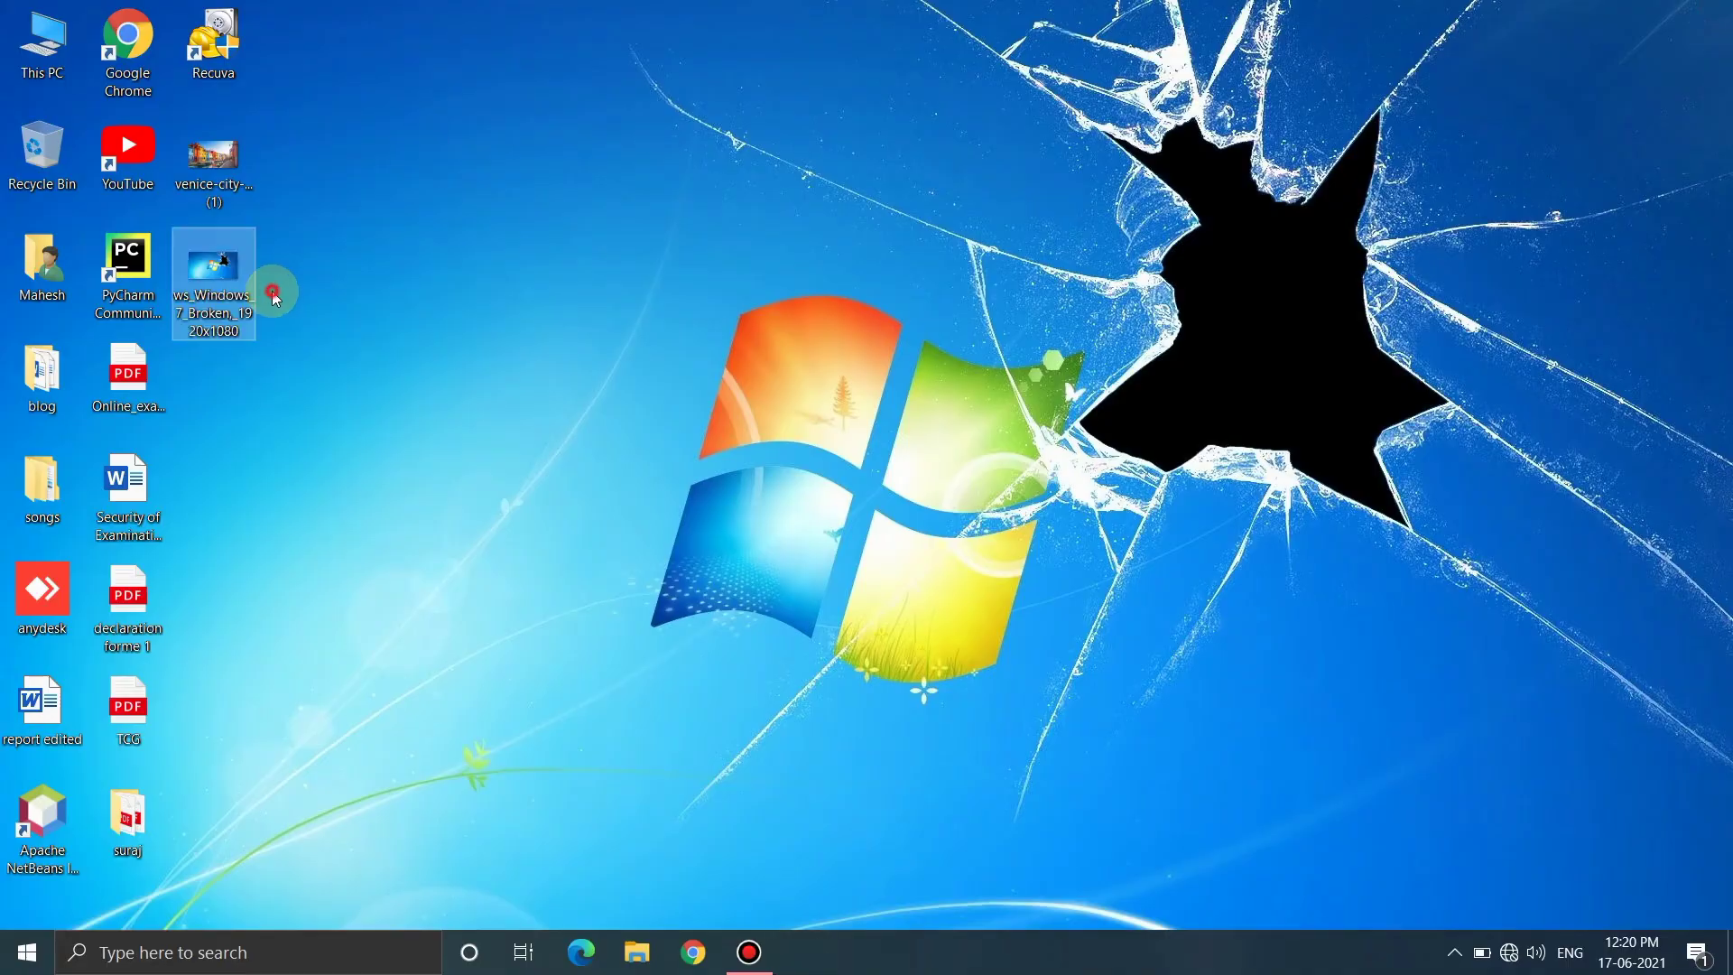
{"action": "left_click", "coordinate": [274, 294]}
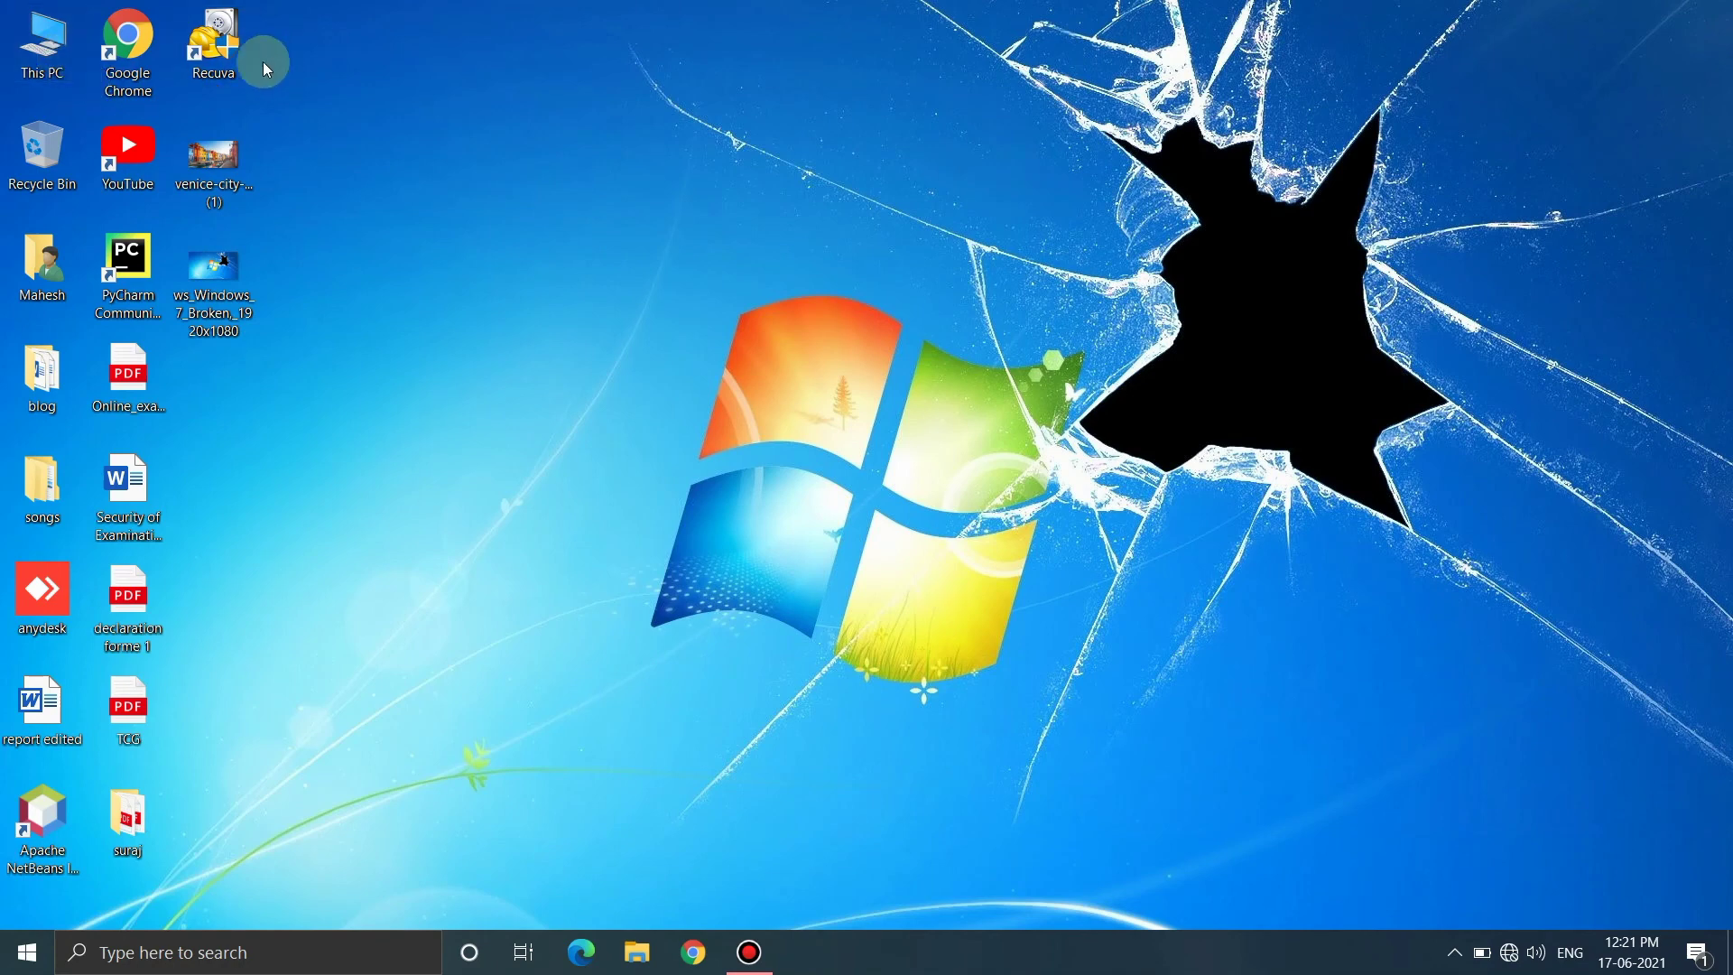
Step: Move the Recuva shortcut away from the other icons toward the middle of the desktop and refresh the desktop
{"action": "left_click_drag", "start_coordinate": [244, 63], "coordinate": [596, 415]}
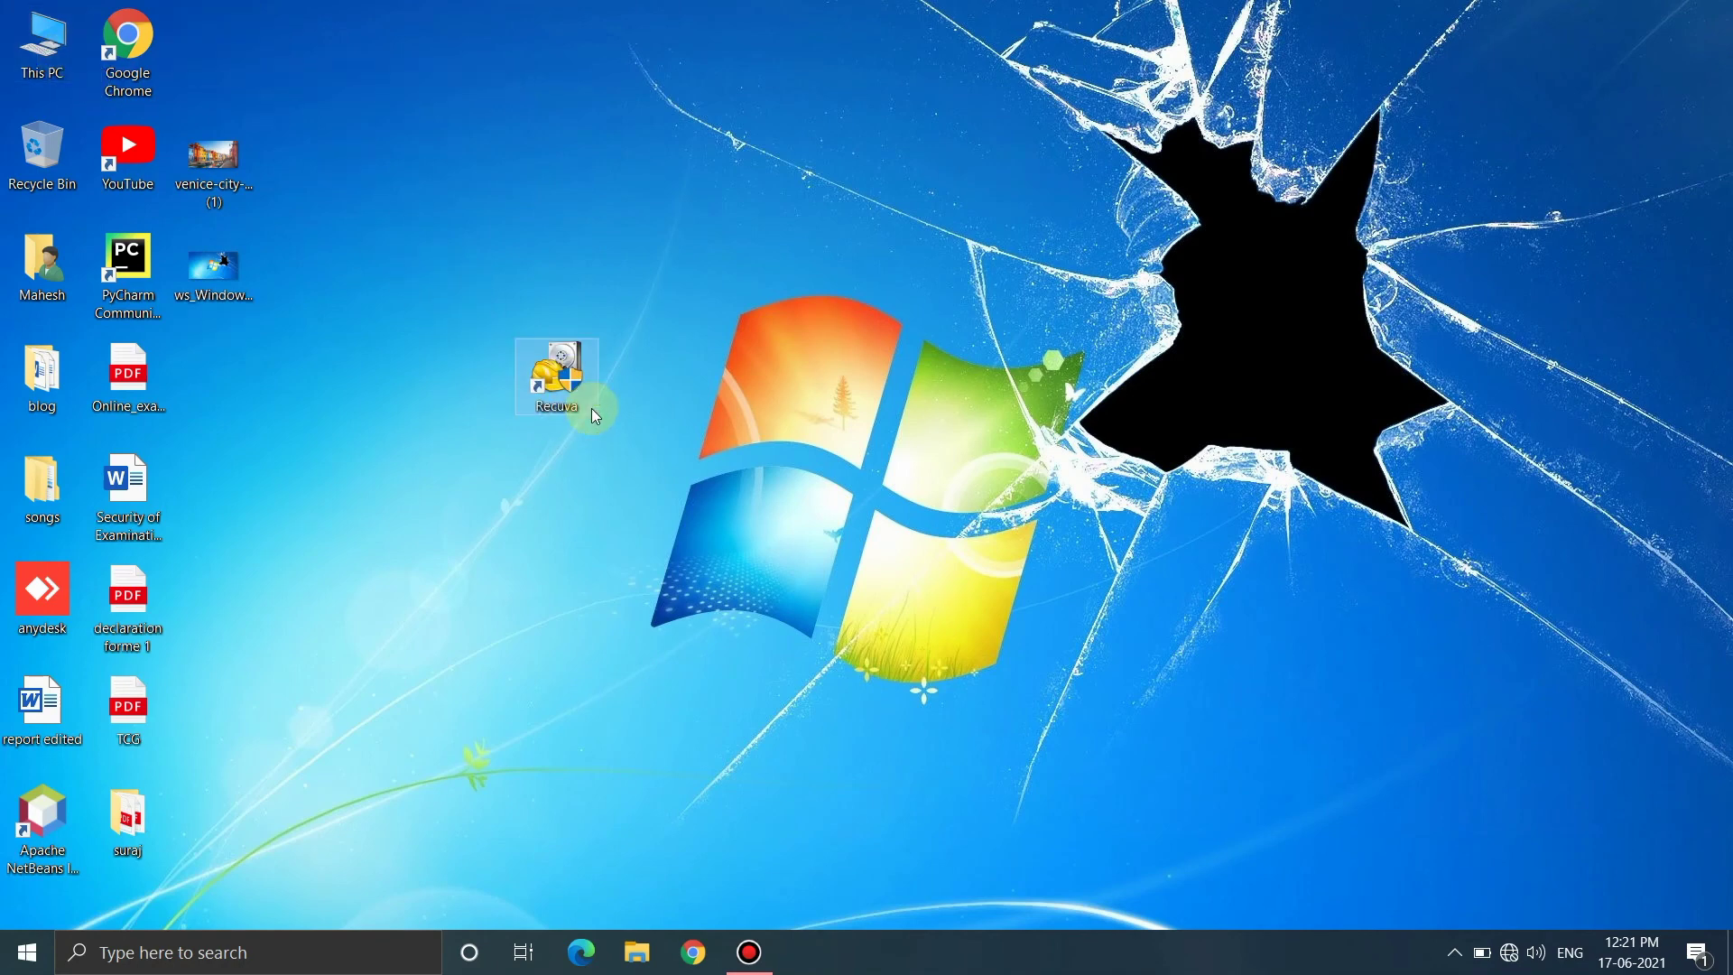
{"action": "right_click", "coordinate": [434, 343]}
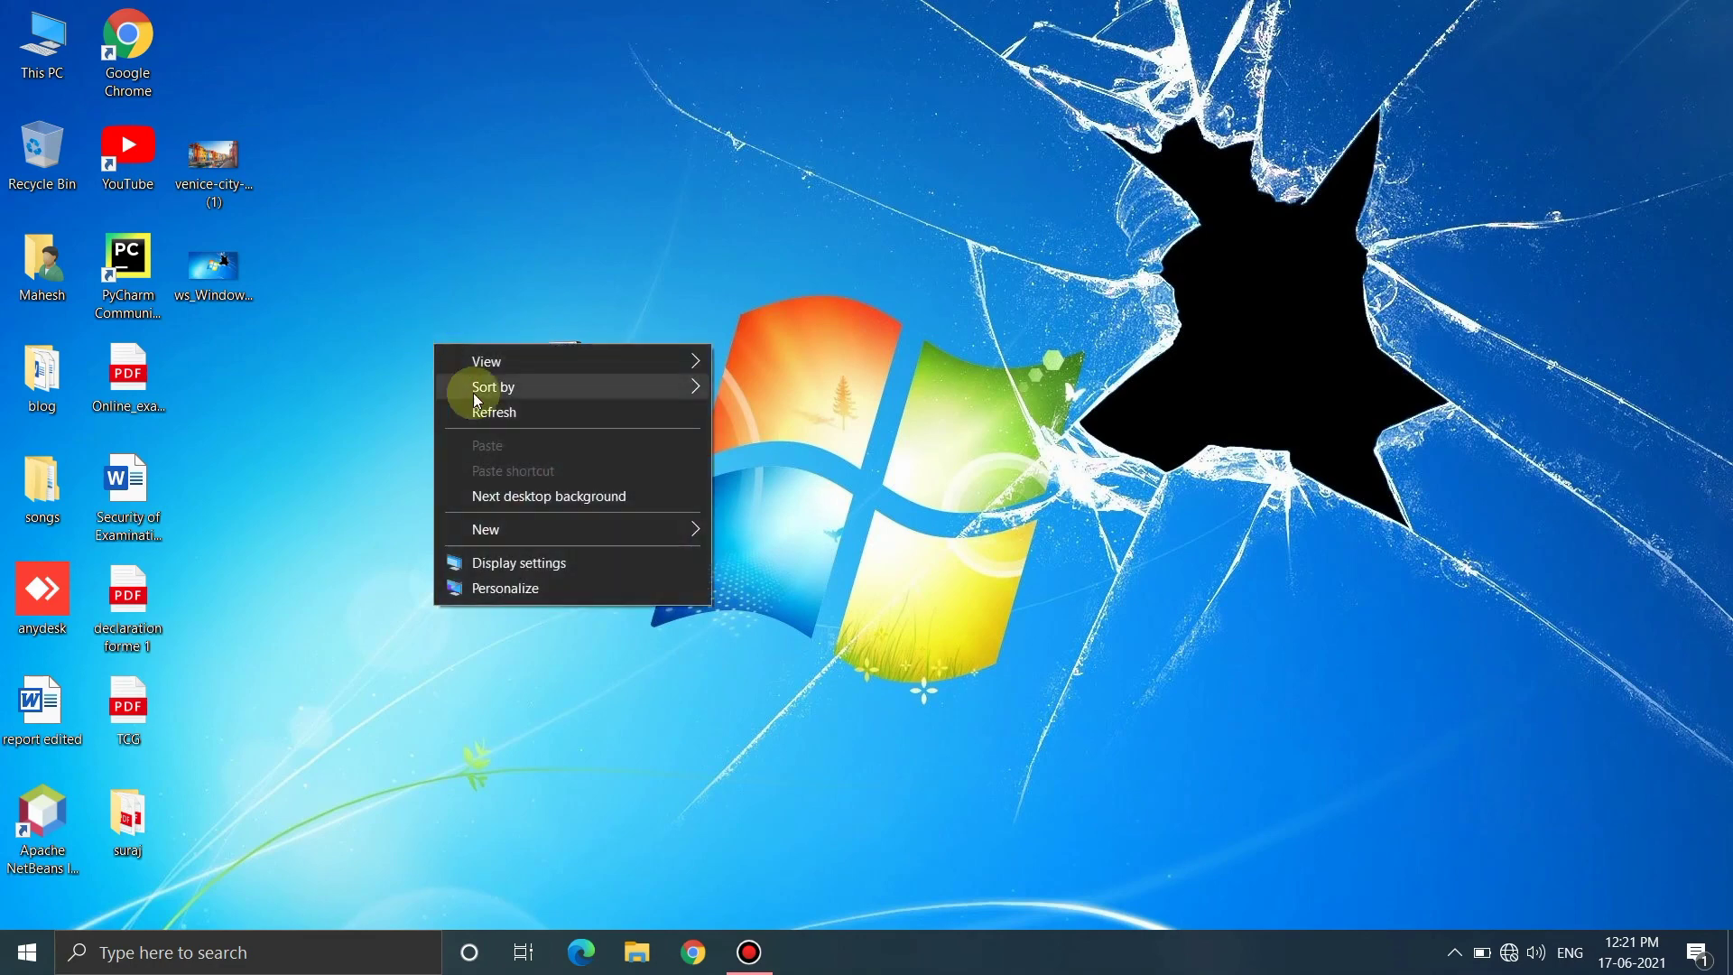
{"action": "left_click", "coordinate": [484, 414]}
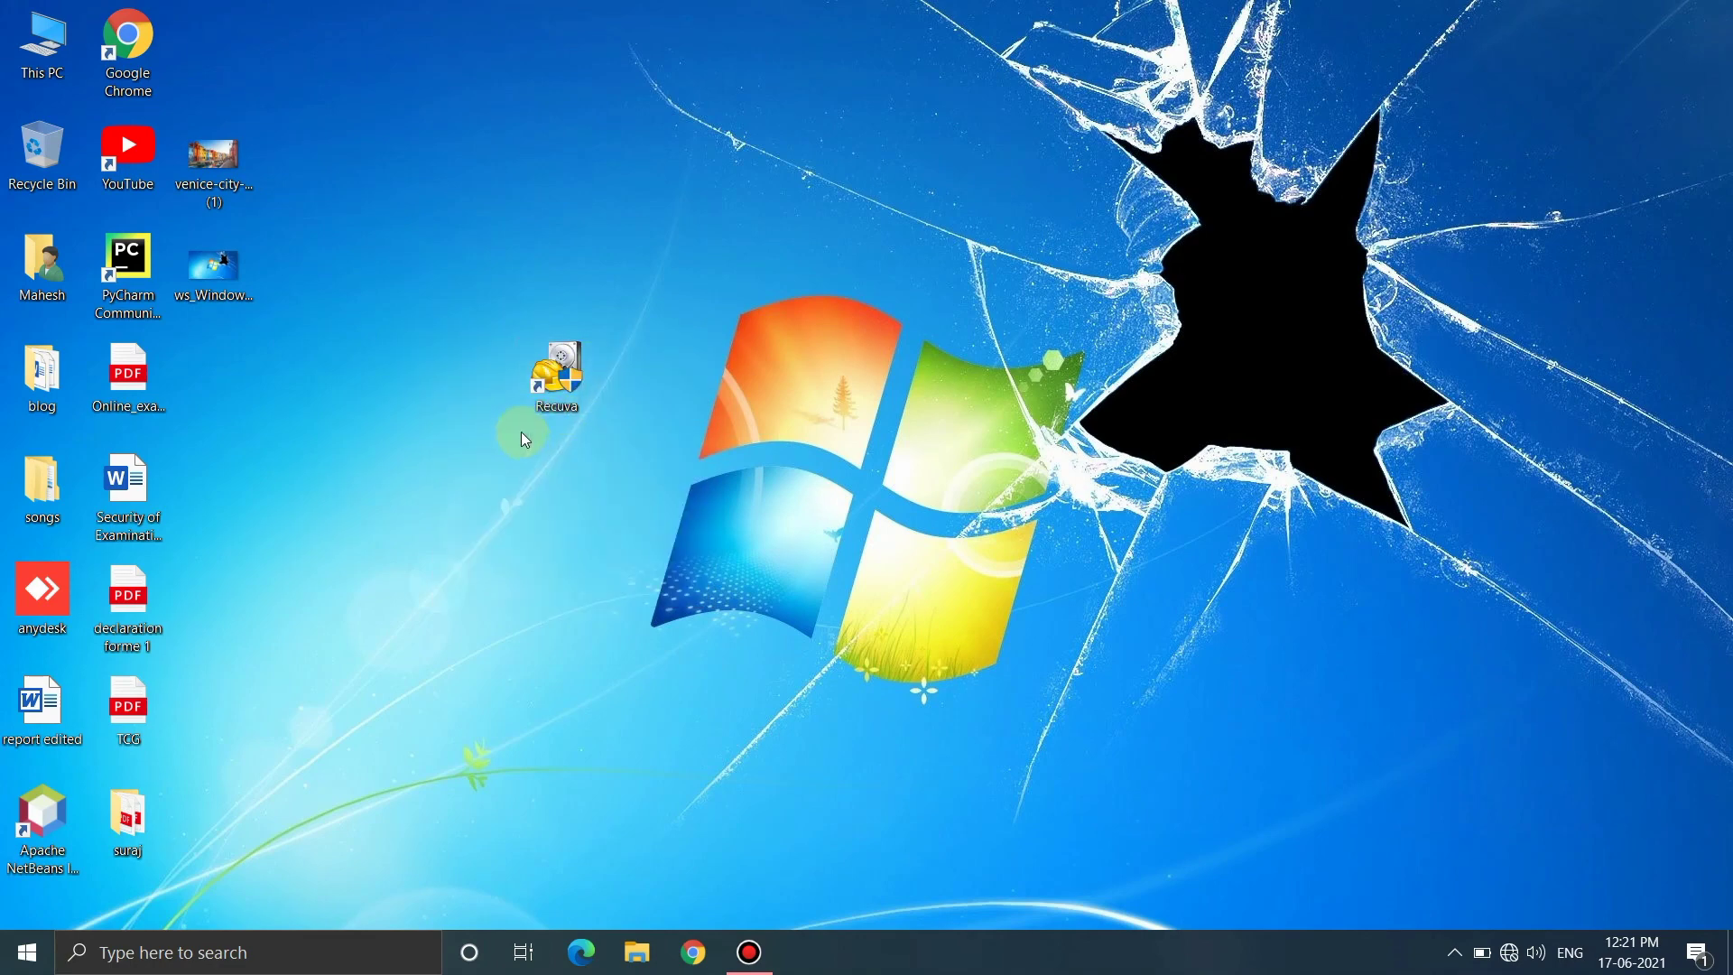